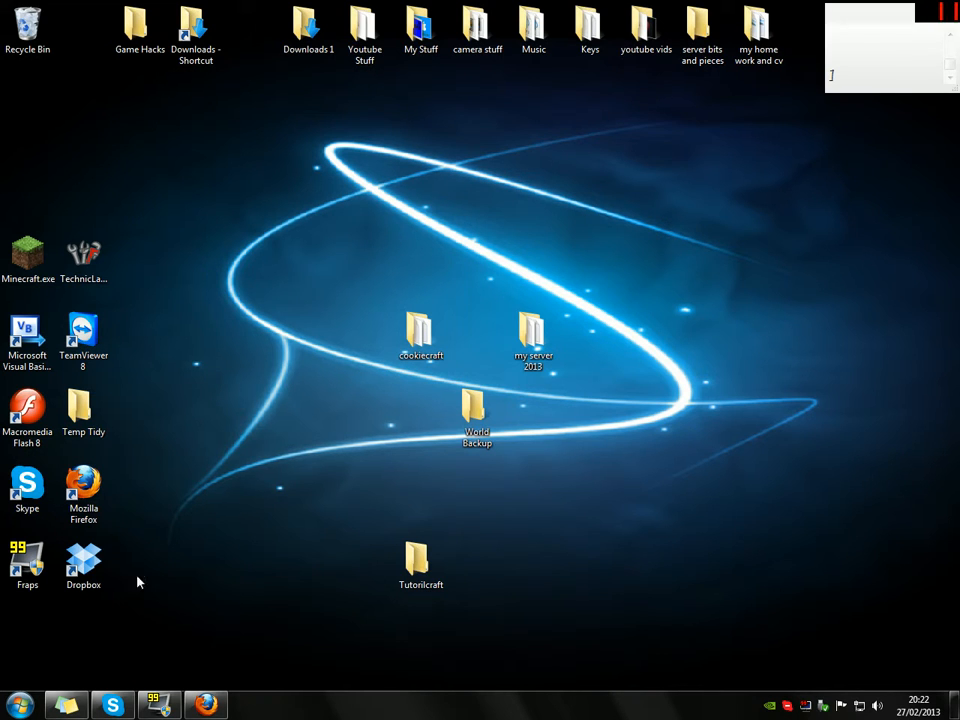
# Step: Bring up the Firefox browser window and search Google for "bukkit"
pyautogui.click(206, 705)
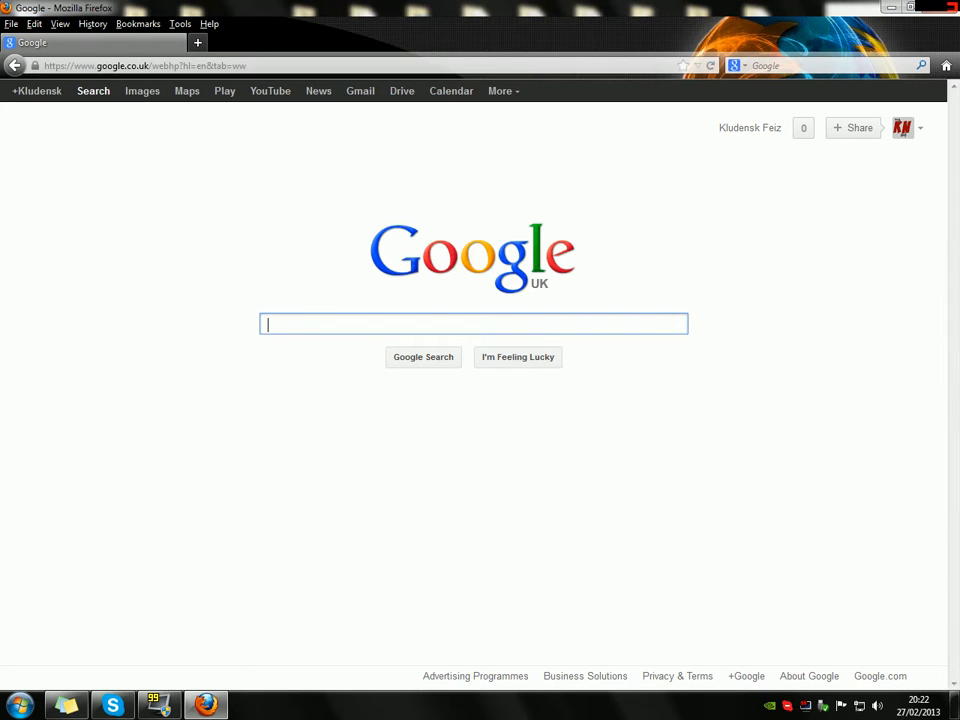
pyautogui.write('bukkit')
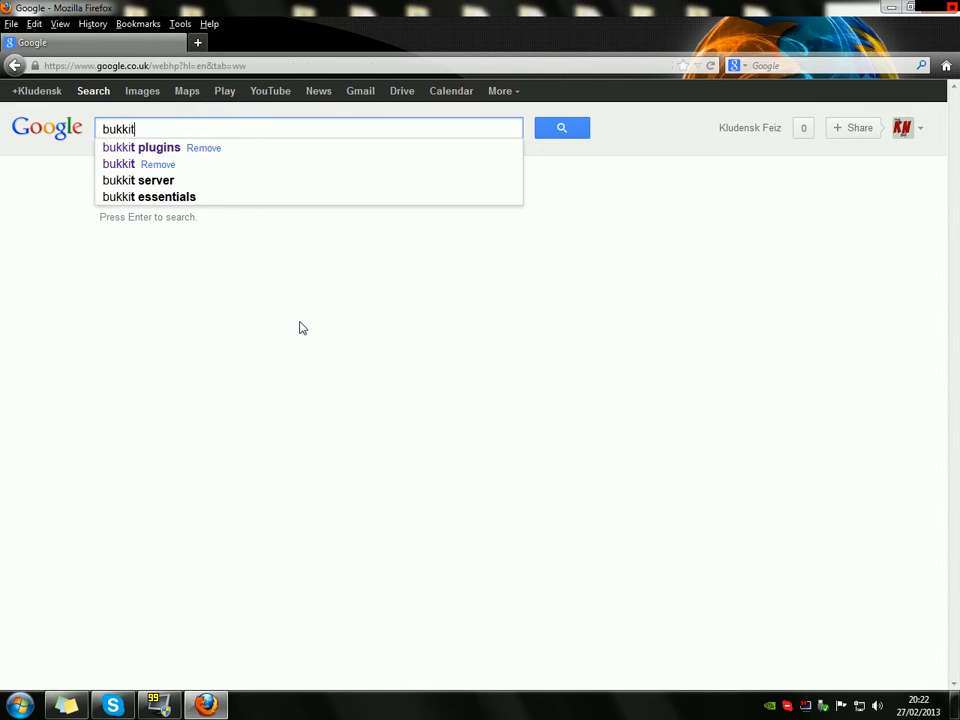
pyautogui.press('Return')
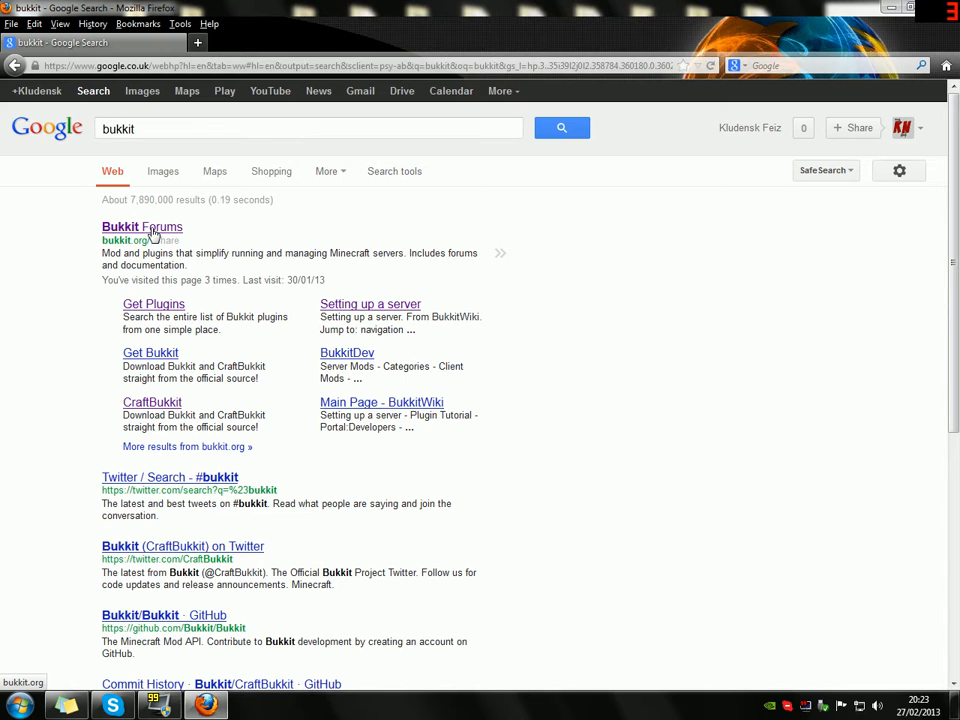
# Step: Look through the Bukkit Forums home page and the BukkitDev page, and return to the search results
pyautogui.click(151, 231)
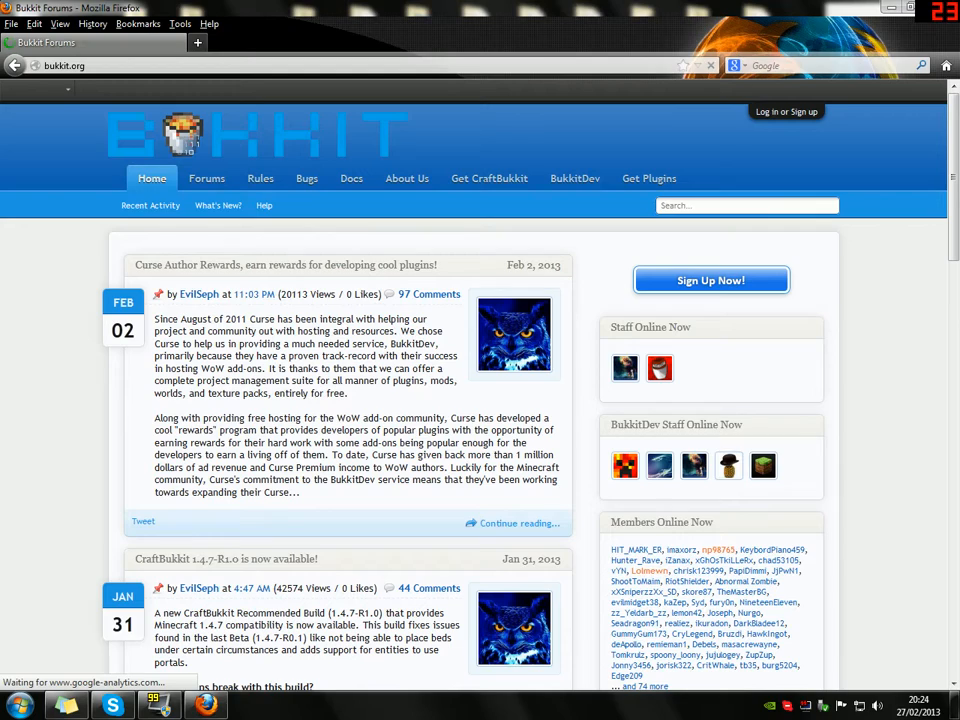
pyautogui.scroll(-3, 930, 266)
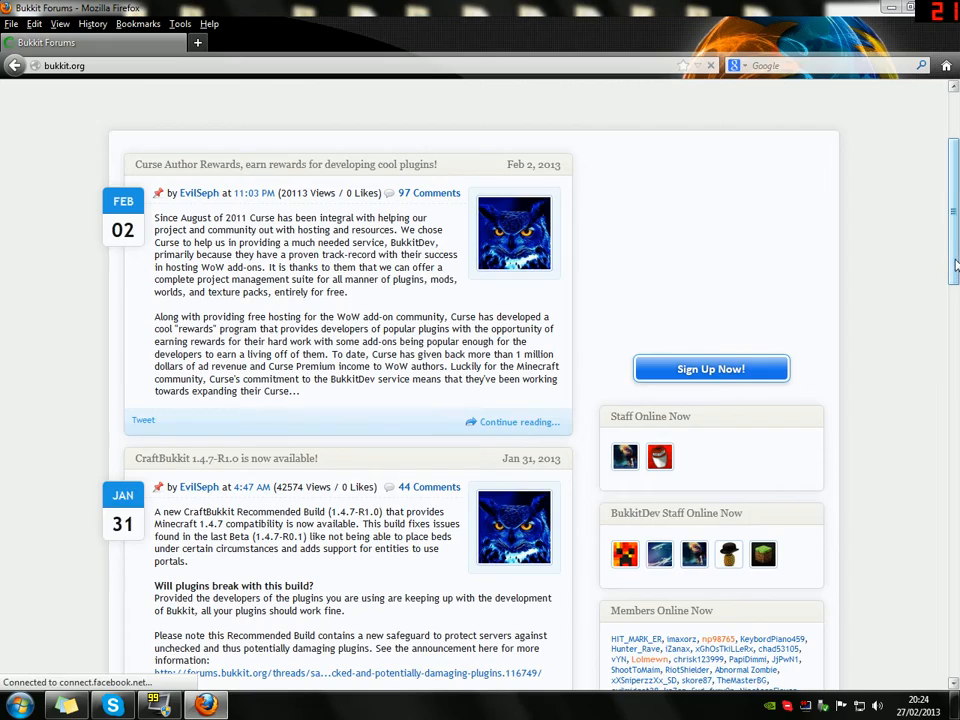
pyautogui.moveTo(955, 265); pyautogui.dragTo(955, 398)
pyautogui.scroll(-4, 955, 398)
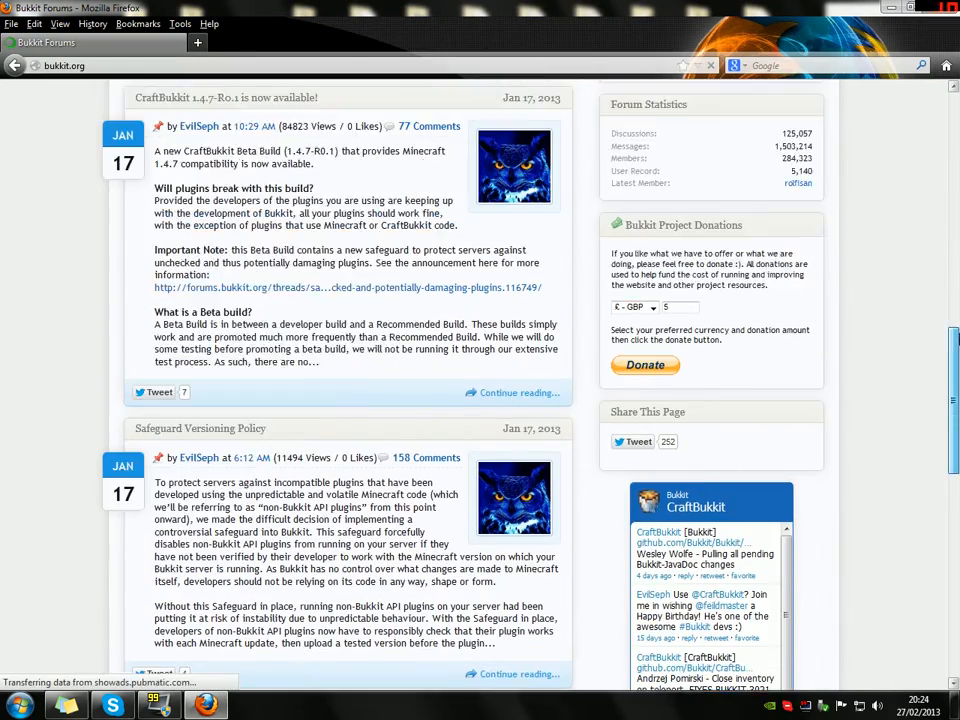
pyautogui.moveTo(957, 338); pyautogui.dragTo(957, 204)
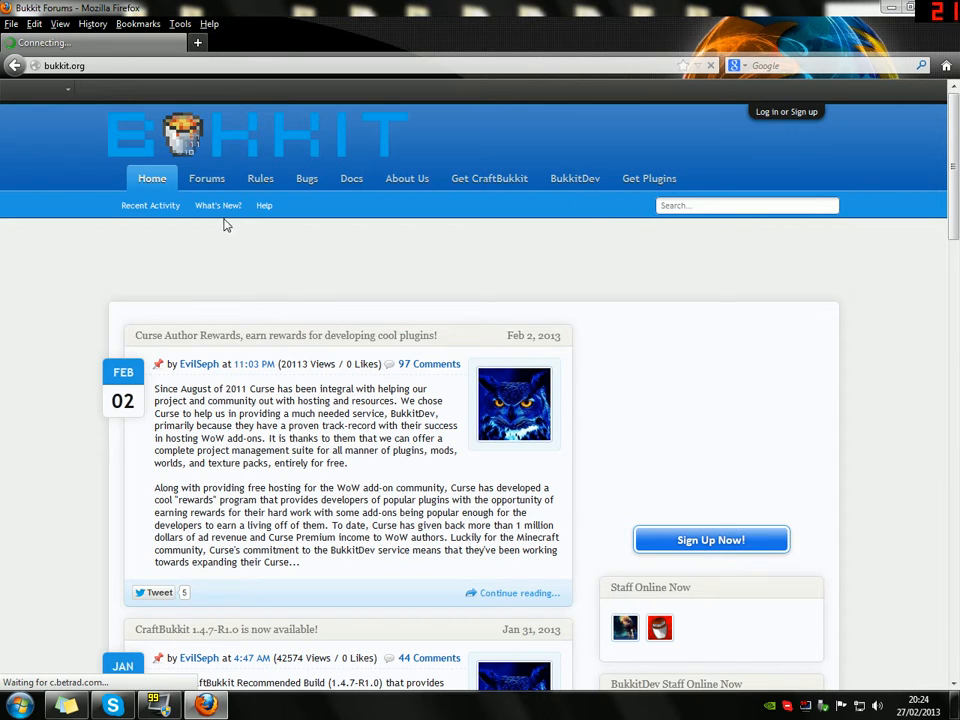
pyautogui.click(577, 182)
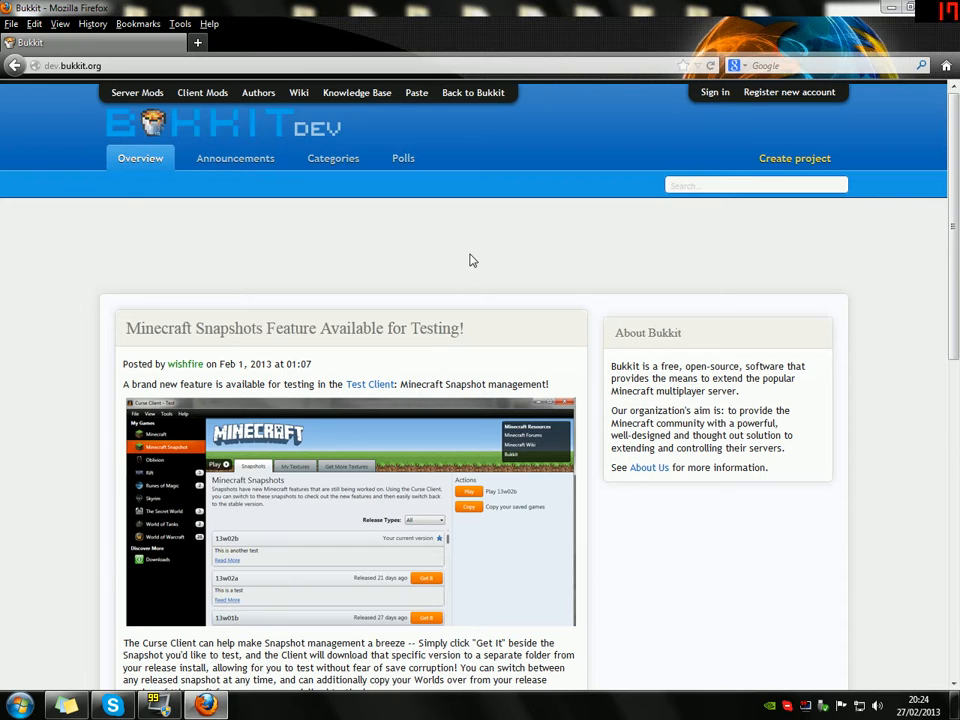
pyautogui.click(14, 65)
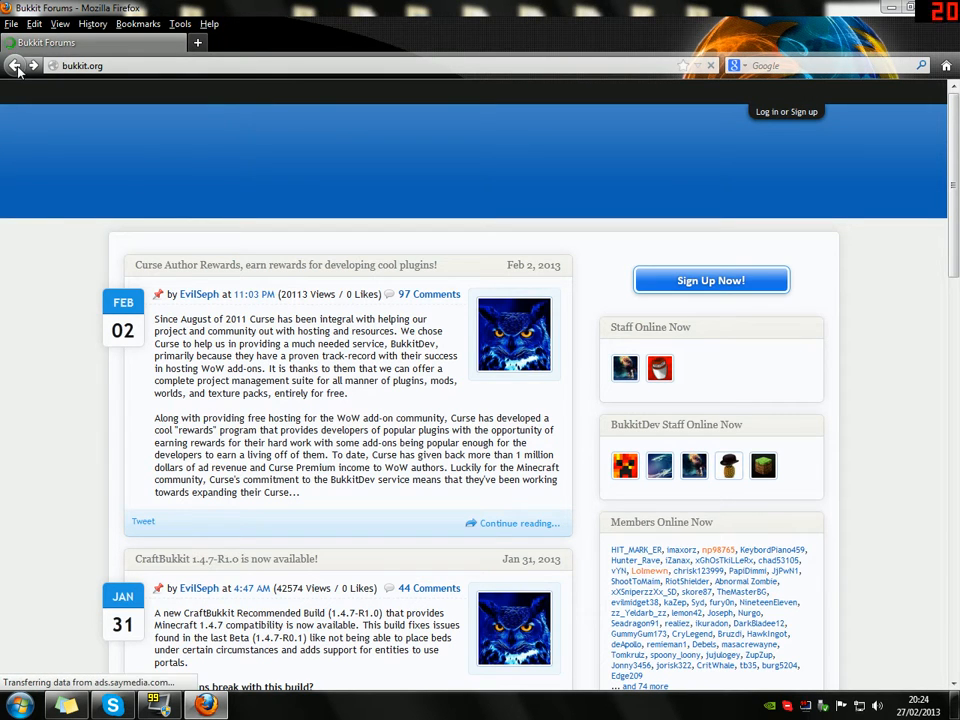
pyautogui.click(15, 66)
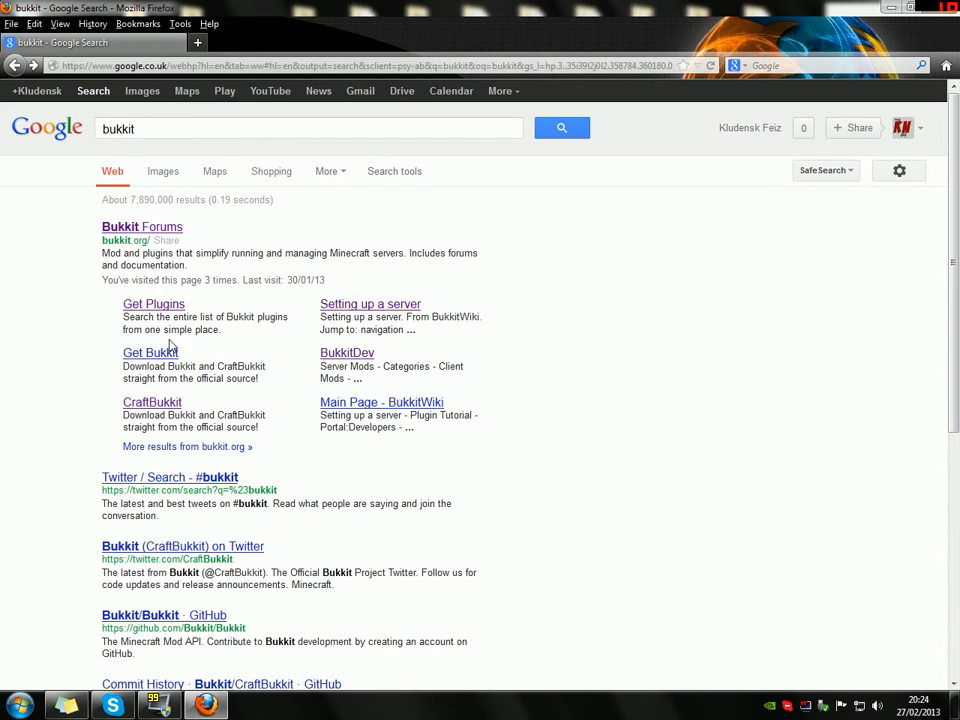
# Step: Download the recommended CraftBukkit build 1.4.7-R1.0 from the CraftBukkit page and minimize the browser, keeping the Downloads list on the desktop
pyautogui.click(178, 408)
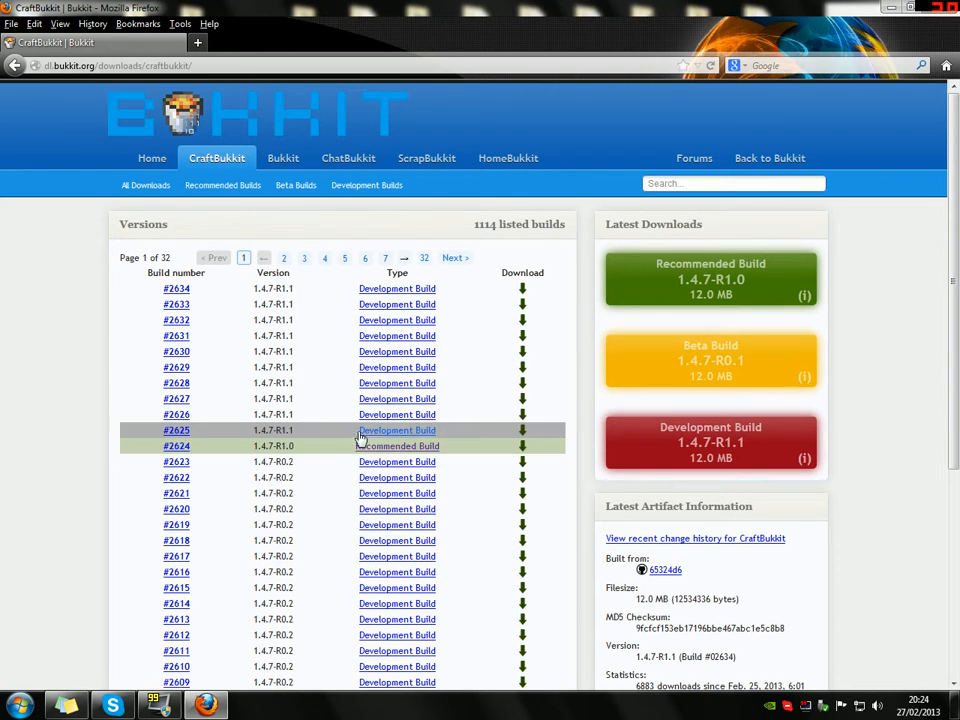
pyautogui.click(322, 448)
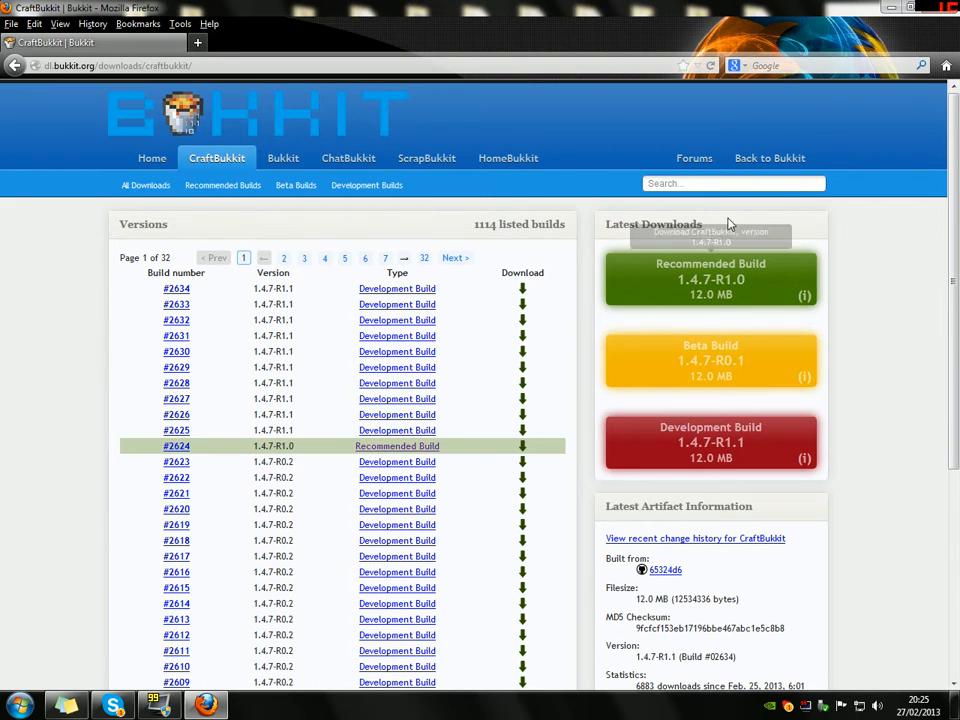
pyautogui.click(697, 278)
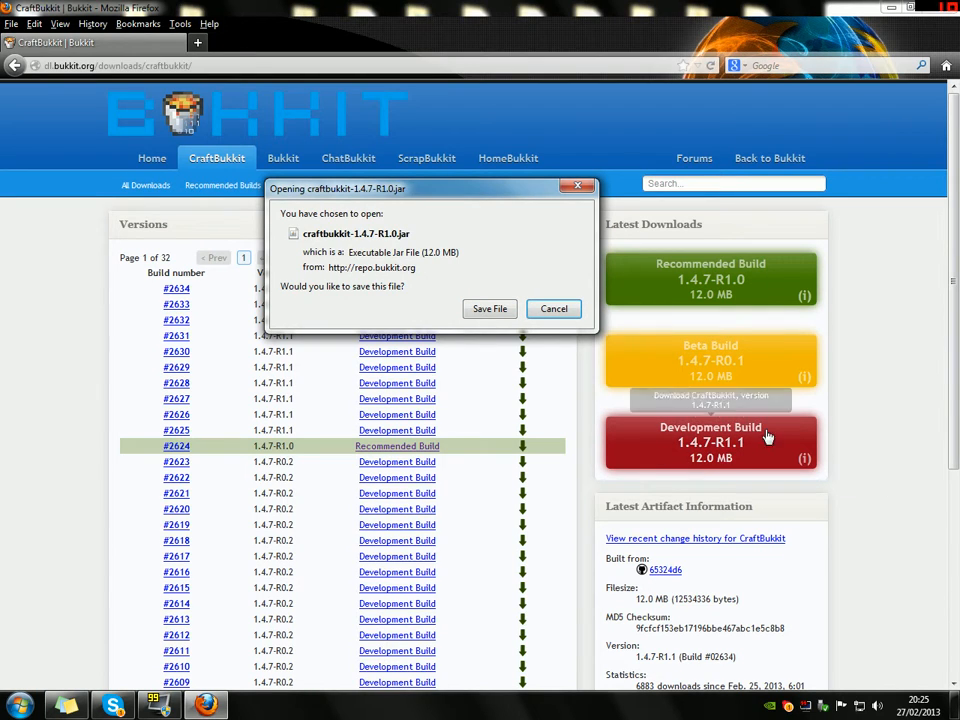
pyautogui.click(490, 308)
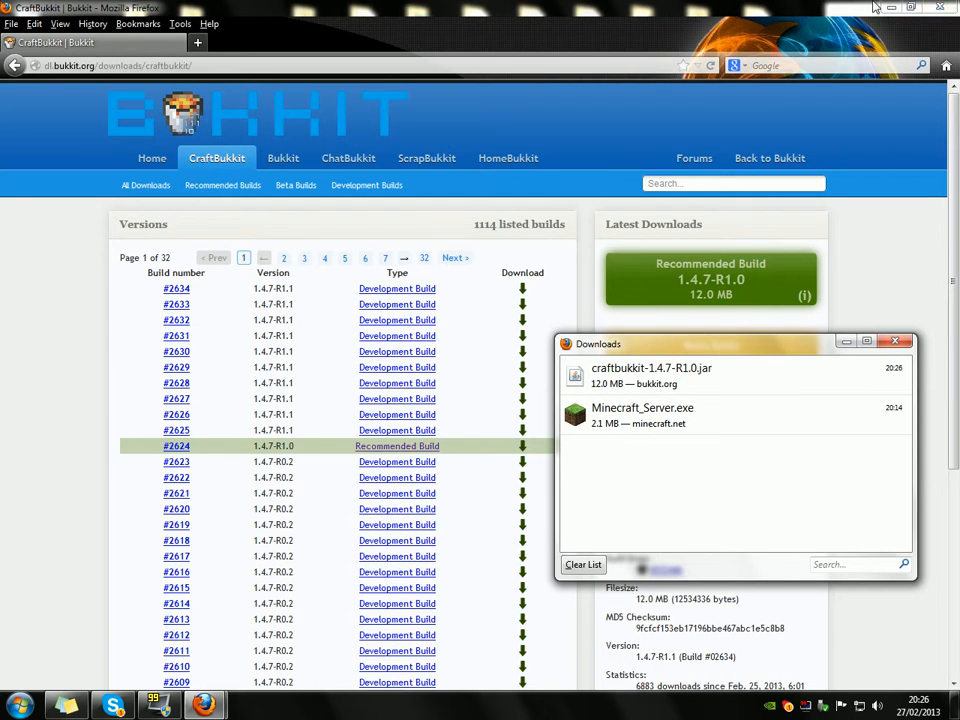
pyautogui.click(886, 8)
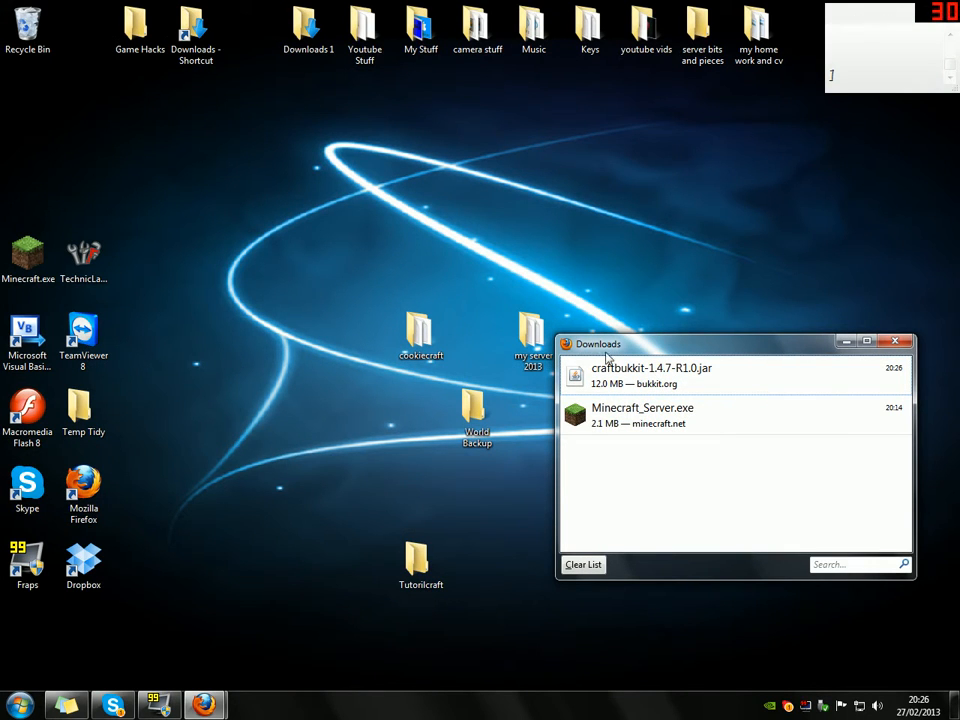
pyautogui.moveTo(611, 348); pyautogui.dragTo(639, 319)
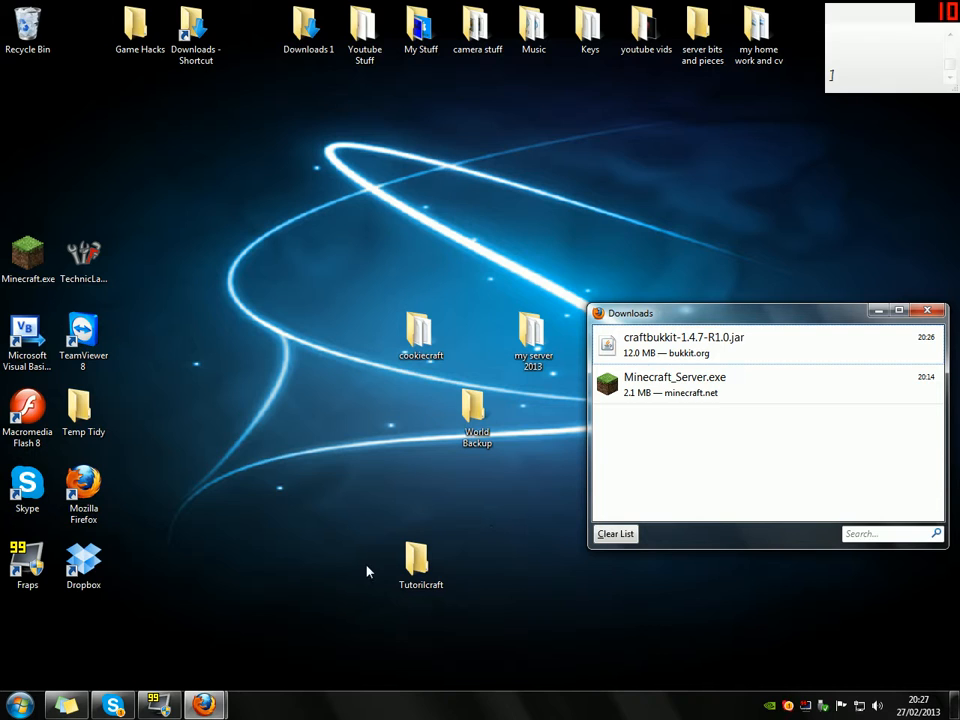
# Step: Delete the Tutorilcraft folder from the desktop
pyautogui.moveTo(362, 497); pyautogui.dragTo(480, 620)
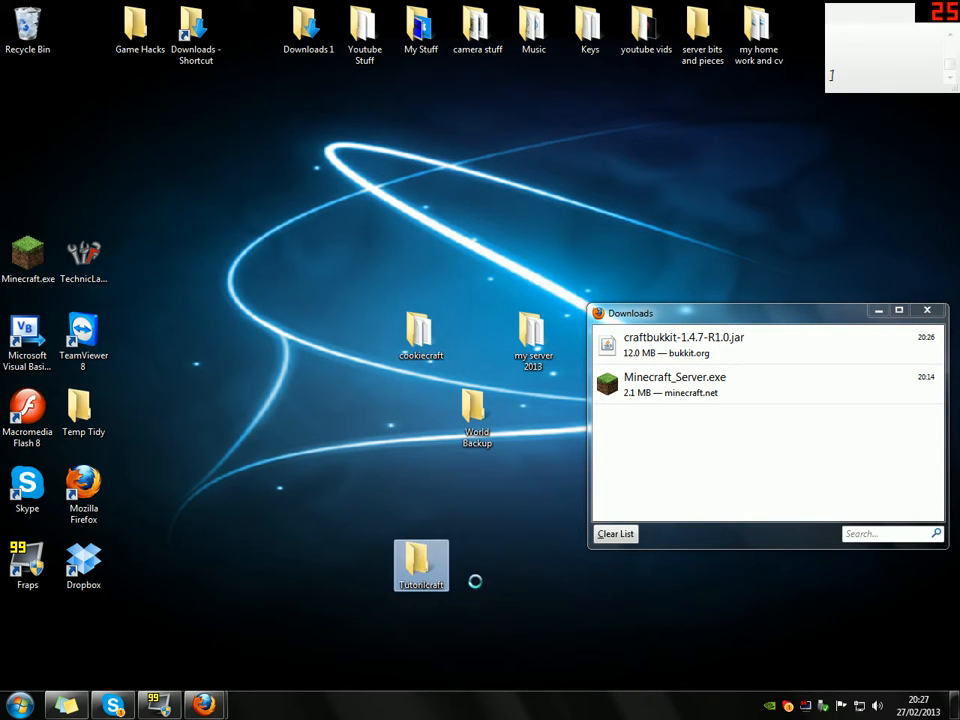
pyautogui.rightClick(428, 572)
pyautogui.click(466, 520)
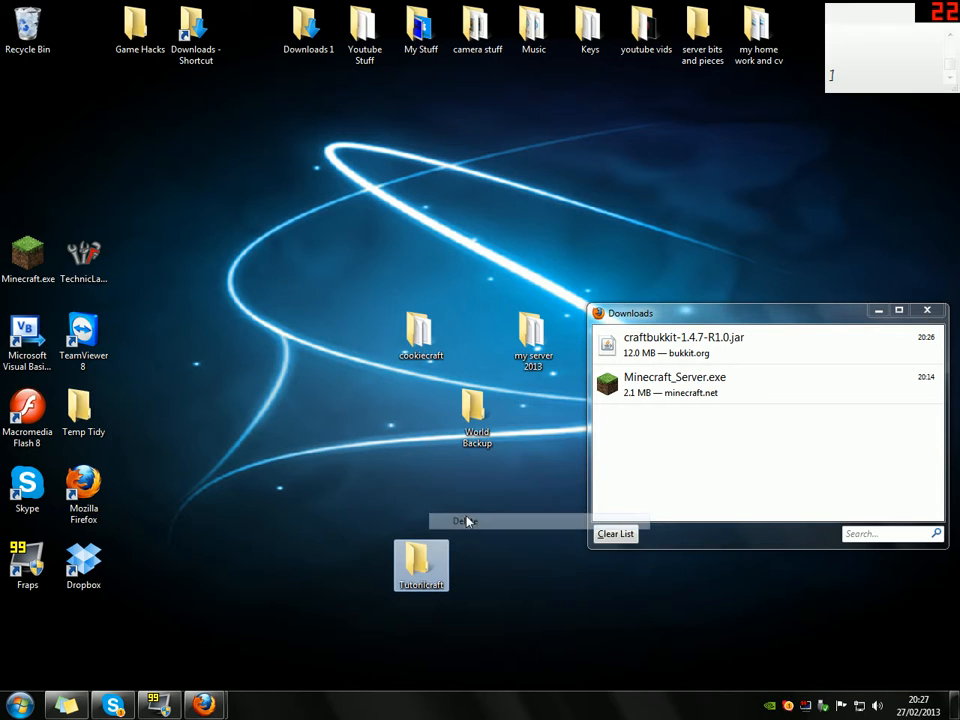
pyautogui.press('Return')
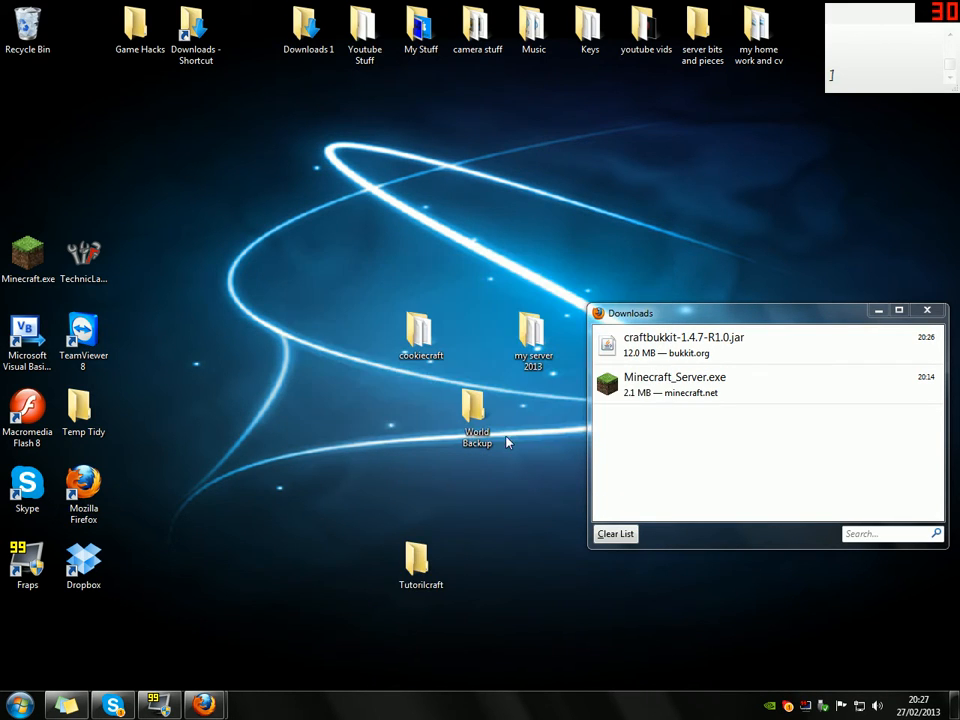
# Step: Create a new desktop folder named "the awesome server"
pyautogui.rightClick(410, 323)
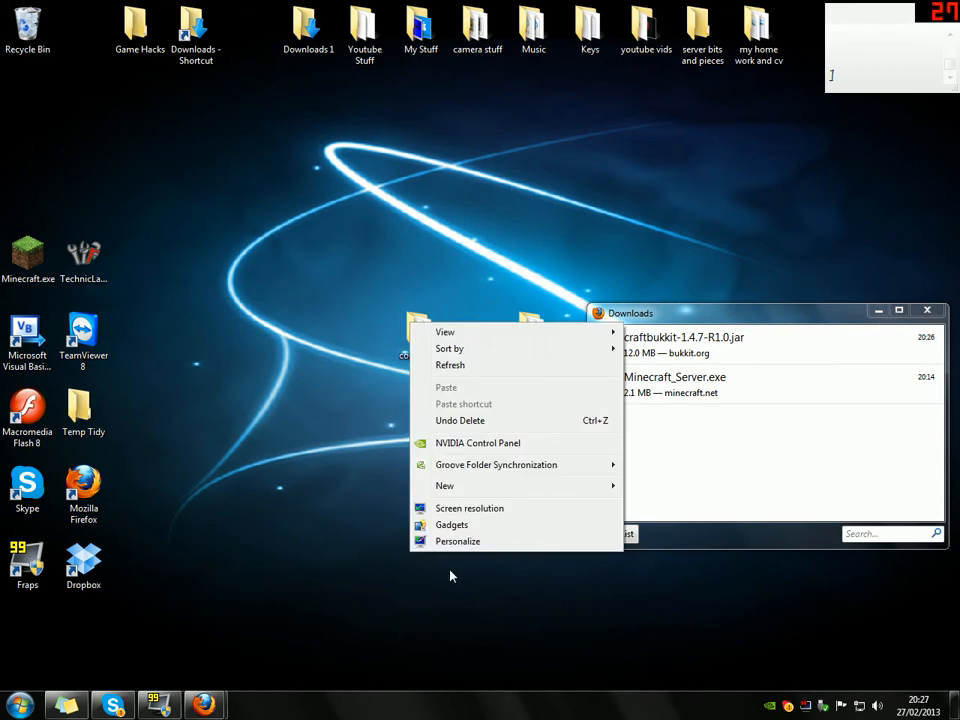
pyautogui.moveTo(466, 496)
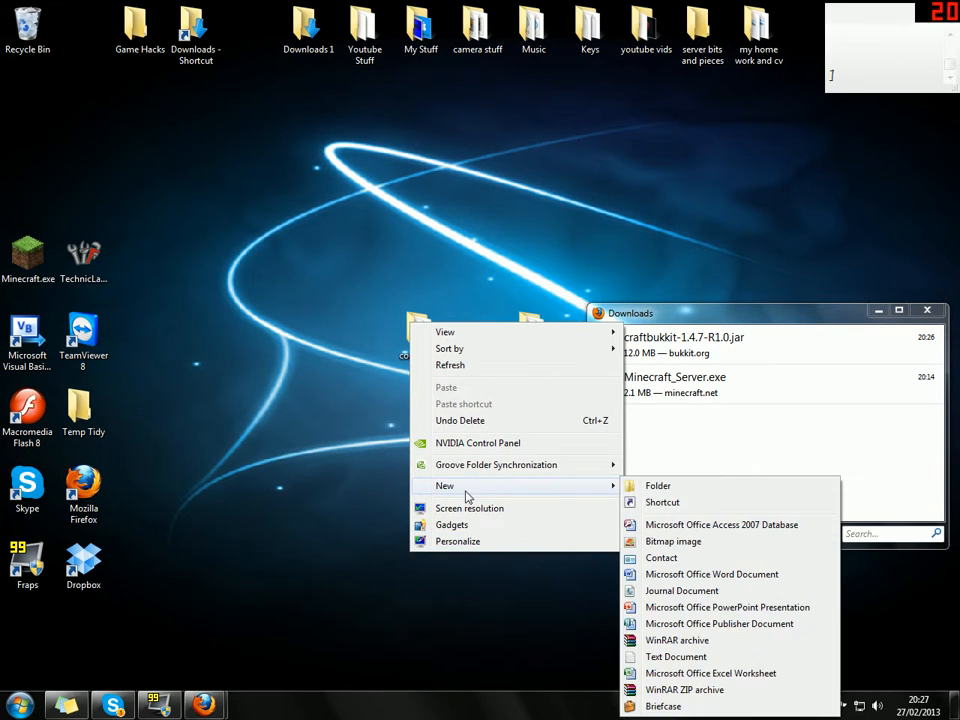
pyautogui.click(650, 486)
pyautogui.press('BackSpace')
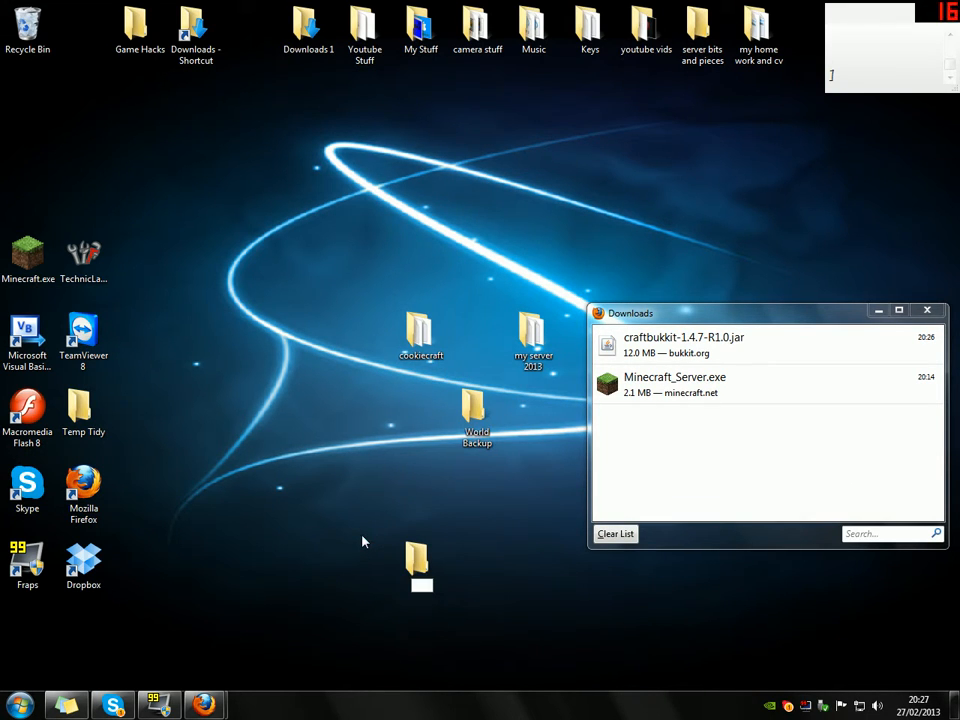
pyautogui.write('the awesome serv')
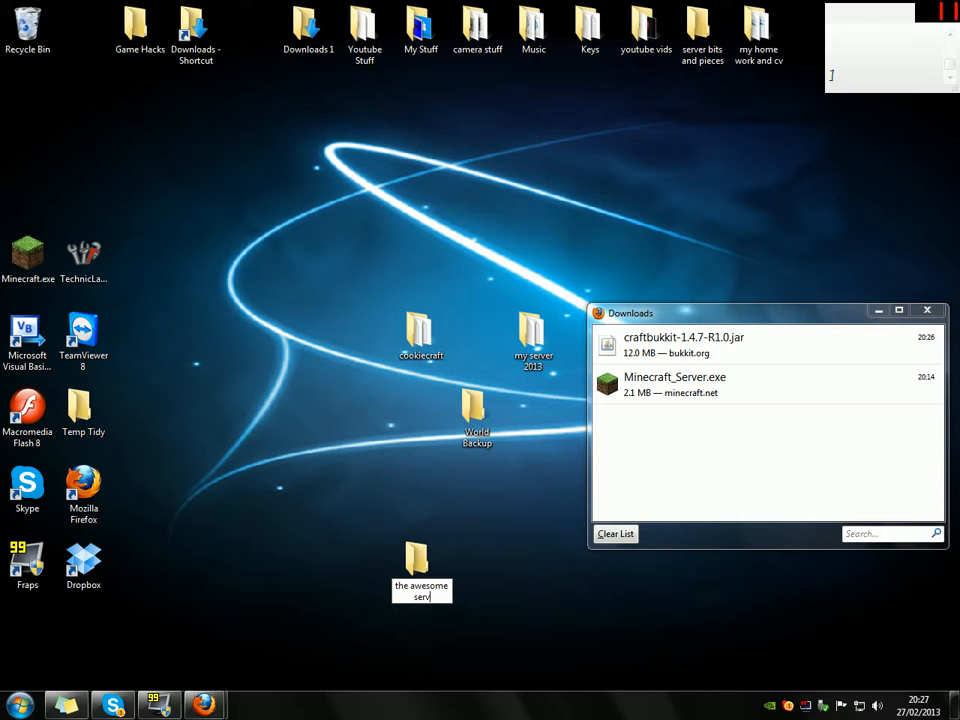
pyautogui.write('er')
pyautogui.press('Return')
pyautogui.click(480, 563)
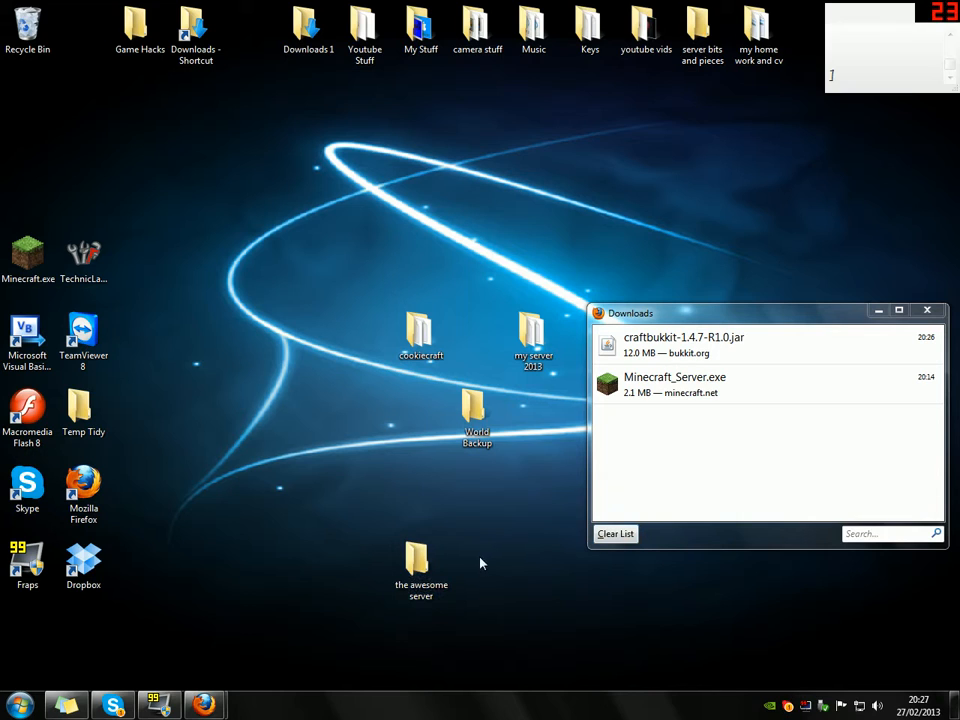
# Step: Examine the contents of the cookiecraft server folder and close its window
pyautogui.click(429, 348)
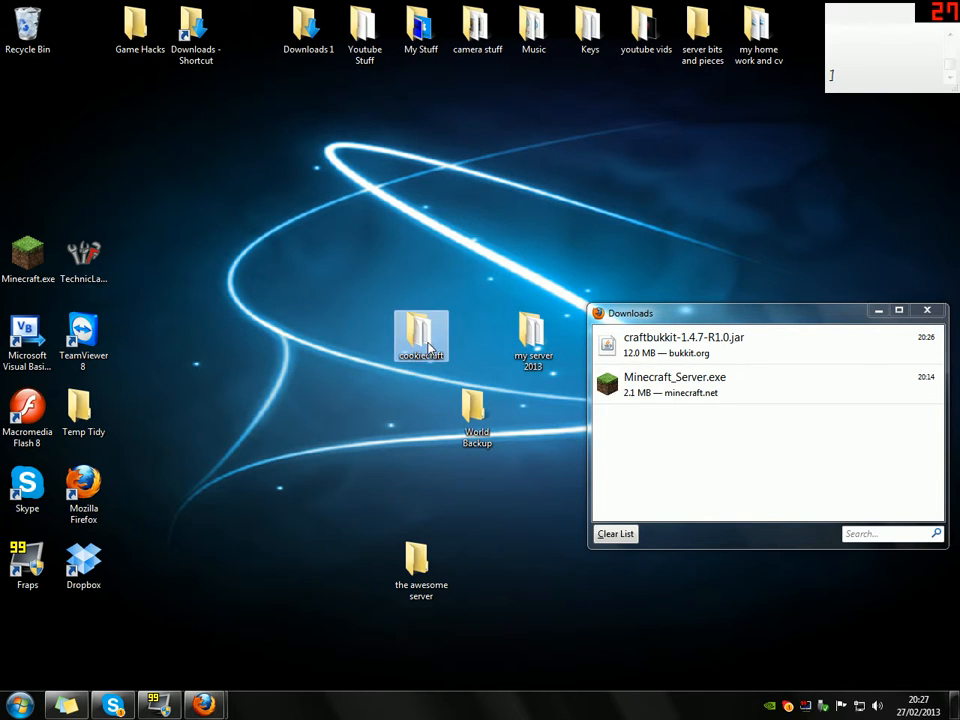
pyautogui.doubleClick(429, 348)
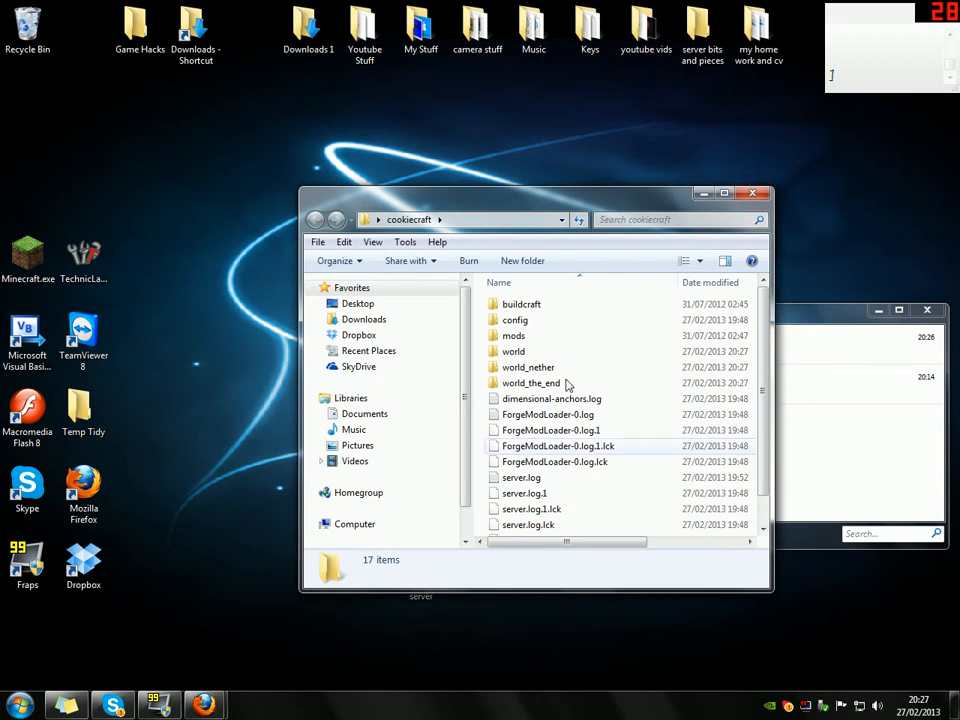
pyautogui.scroll(-1, 580, 428)
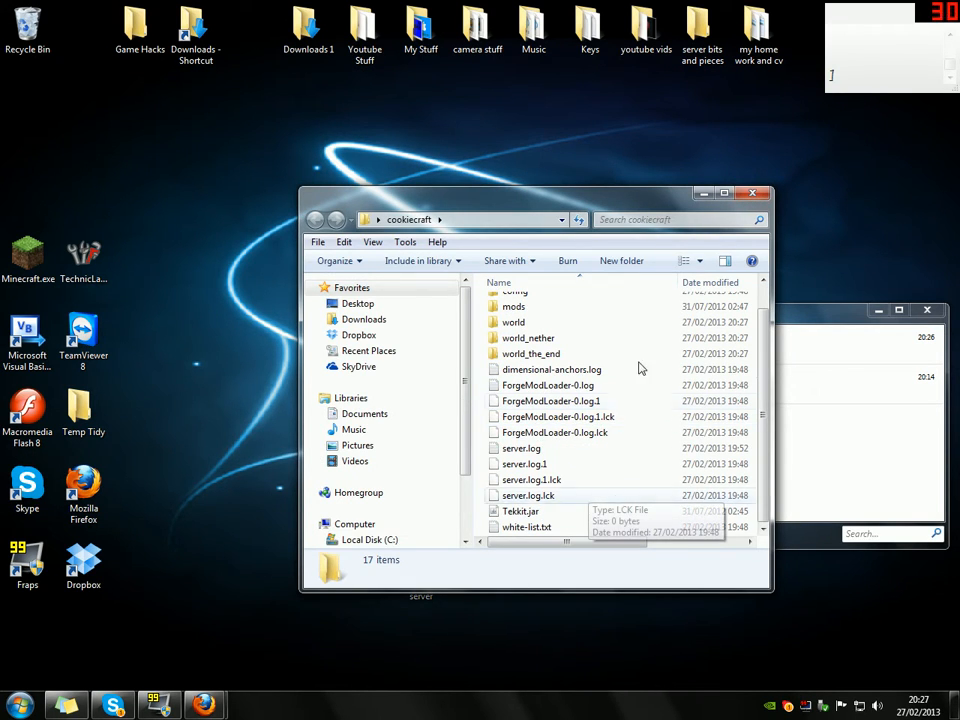
pyautogui.click(760, 193)
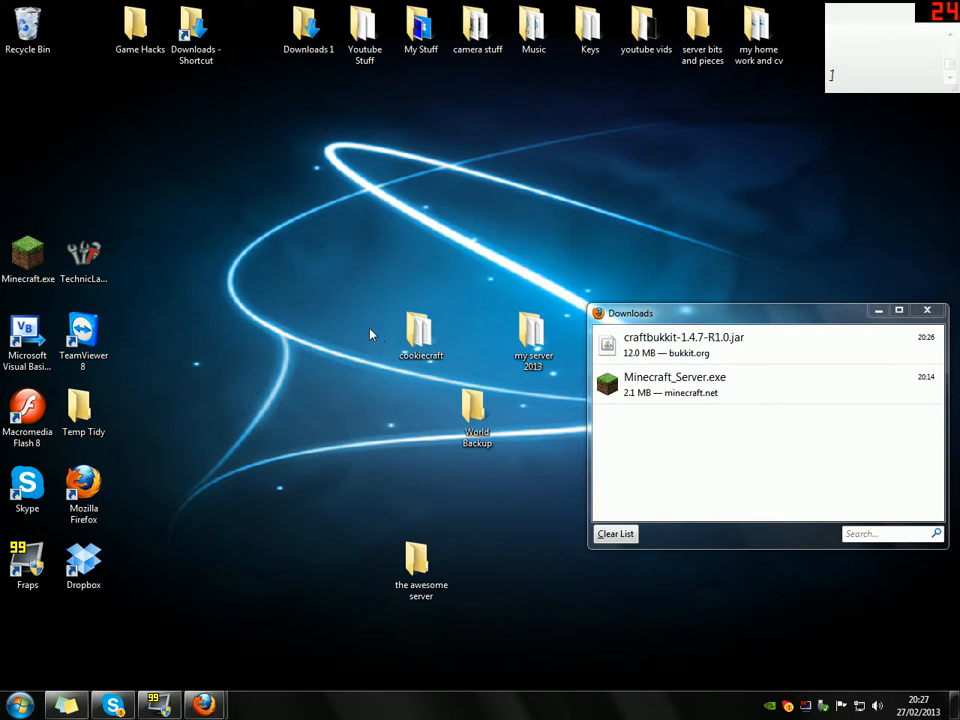
pyautogui.click(418, 335)
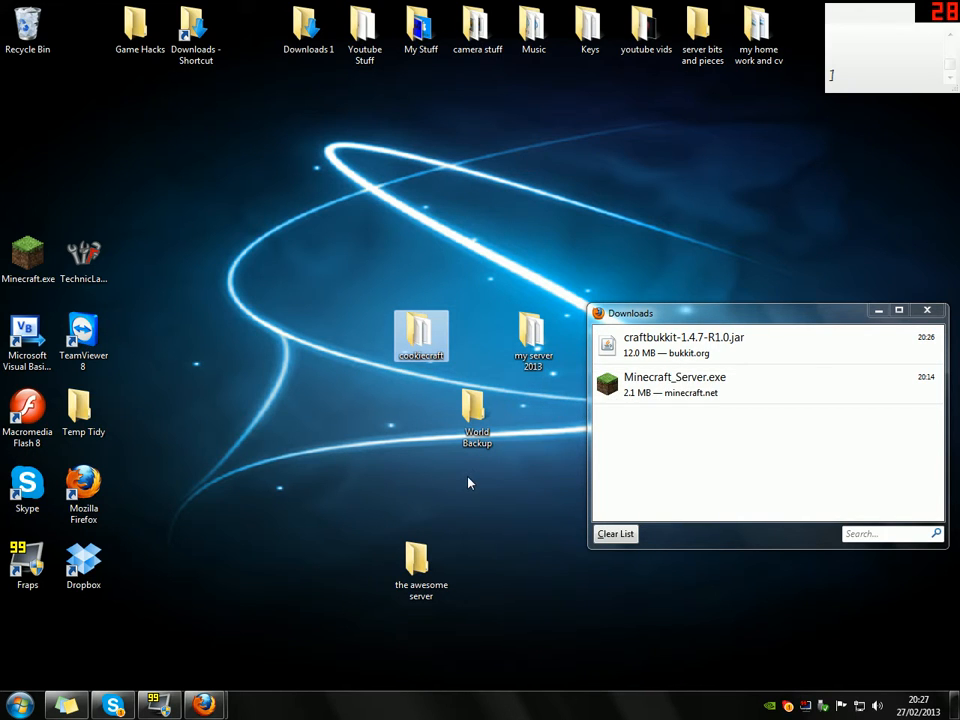
# Step: Open "the awesome server" folder beside the Downloads list and copy craftbukkit-1.4.7-R1.0.jar into it
pyautogui.click(415, 560)
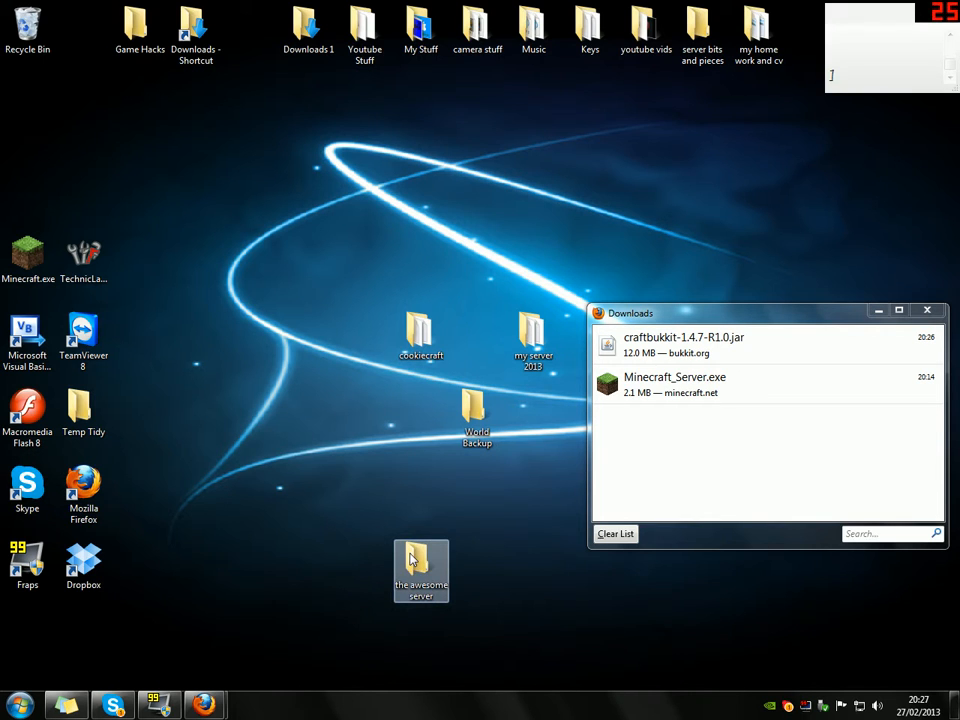
pyautogui.click(395, 498)
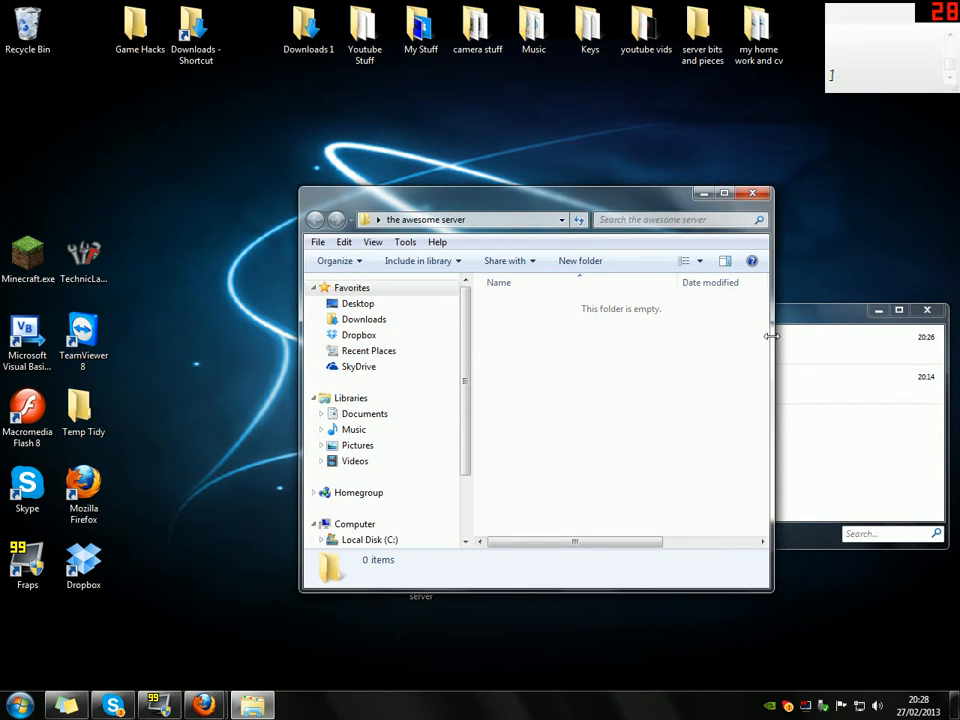
pyautogui.moveTo(771, 336); pyautogui.dragTo(657, 320)
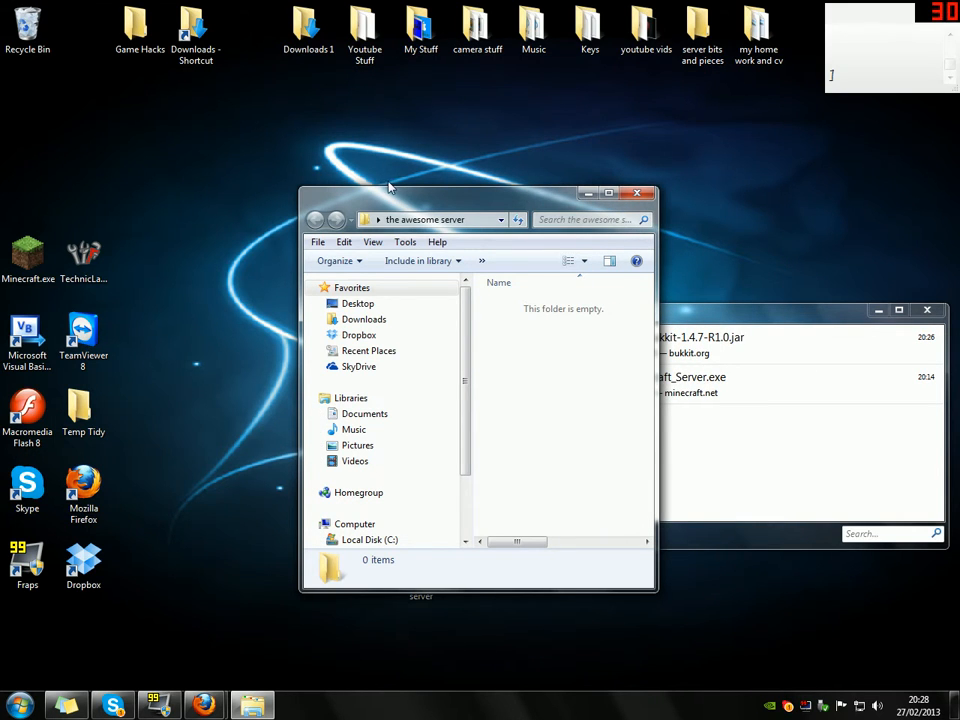
pyautogui.moveTo(543, 205); pyautogui.dragTo(390, 187)
pyautogui.moveTo(680, 345); pyautogui.dragTo(394, 356)
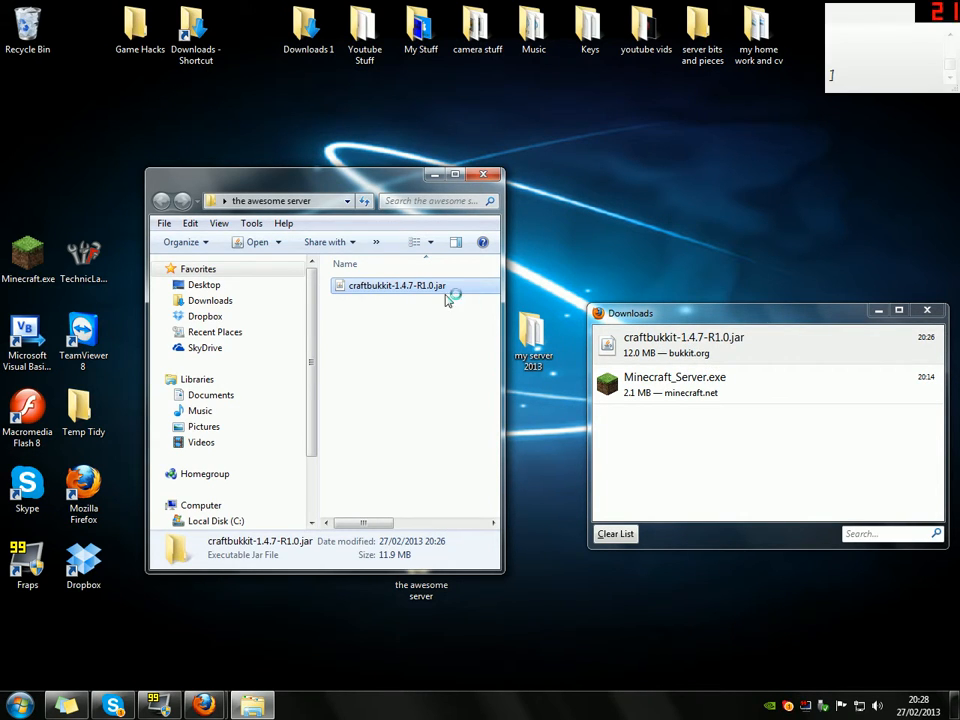
# Step: Widen the folder window of "the awesome server", close the Downloads list and deselect the jar file
pyautogui.moveTo(503, 334); pyautogui.dragTo(558, 338)
pyautogui.moveTo(660, 311)
pyautogui.mouseDown()
pyautogui.moveTo(686, 317)
pyautogui.moveTo(656, 308)
pyautogui.mouseUp()
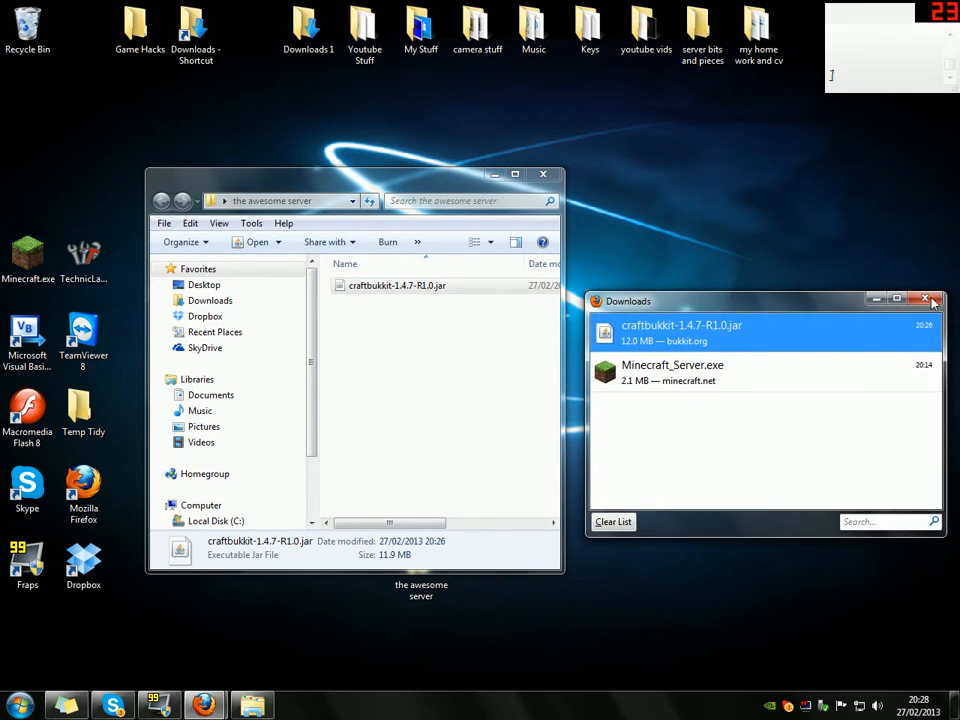
pyautogui.click(932, 301)
pyautogui.click(410, 369)
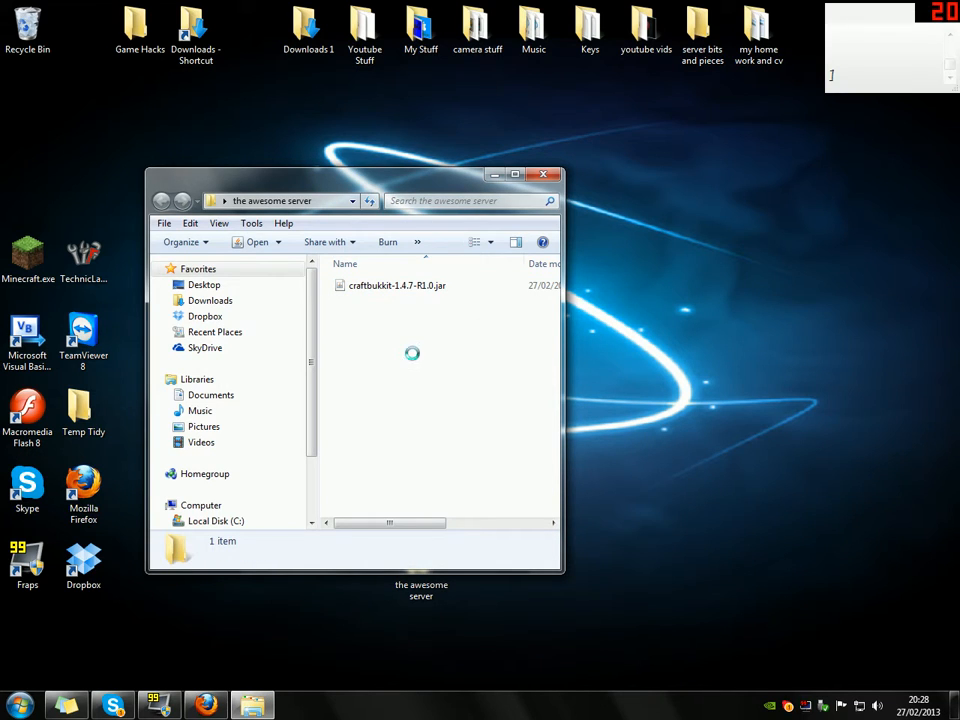
# Step: Create a new text document named 12345.txt in "the awesome server" folder
pyautogui.rightClick(420, 350)
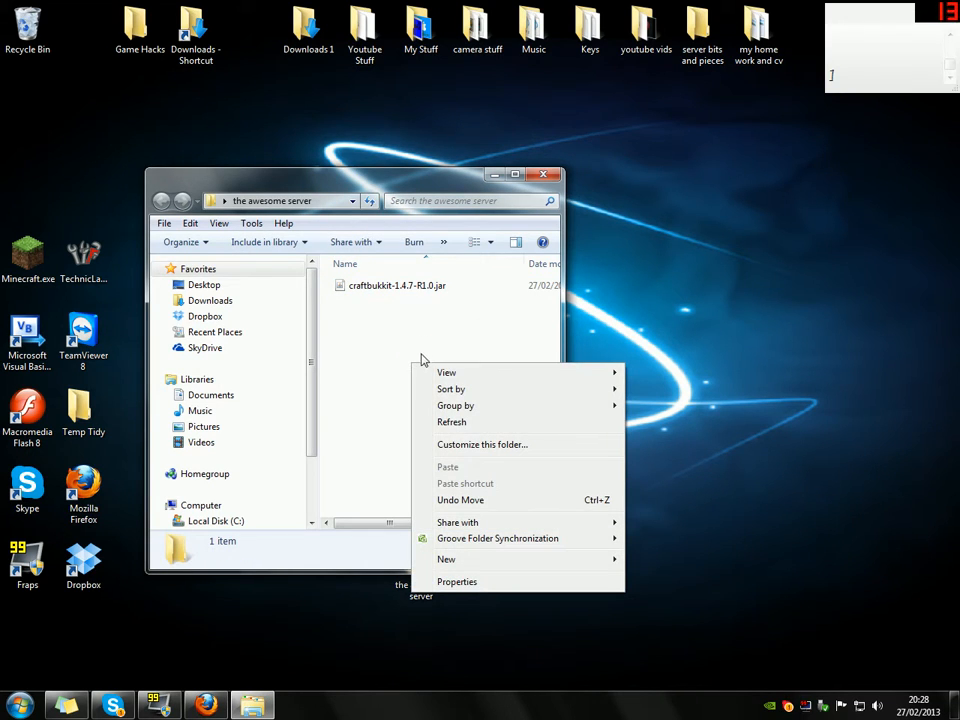
pyautogui.moveTo(453, 565)
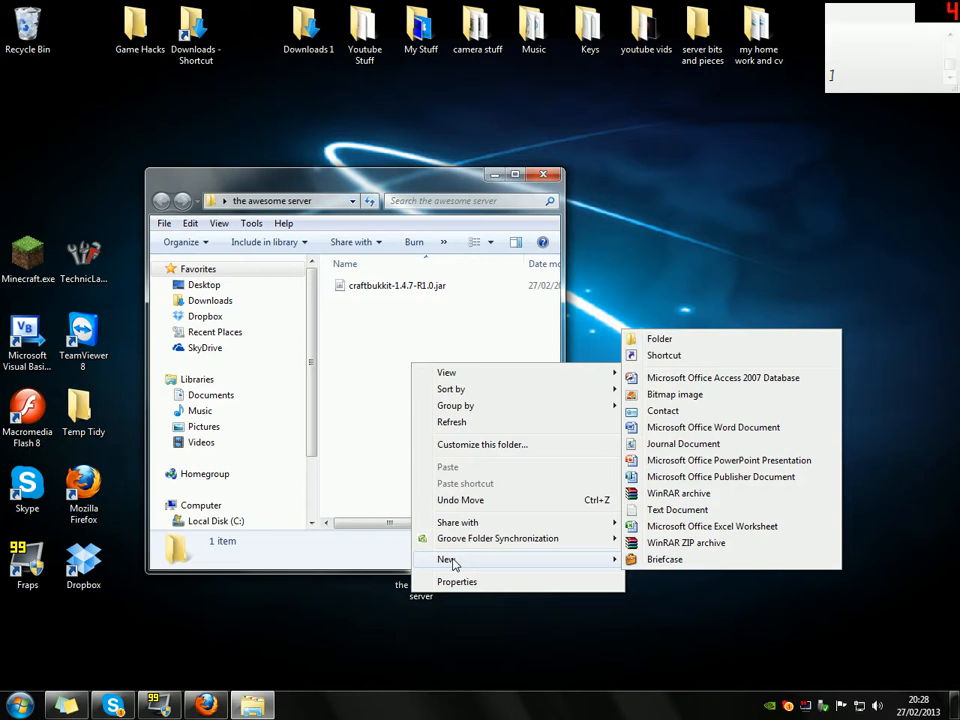
pyautogui.click(648, 511)
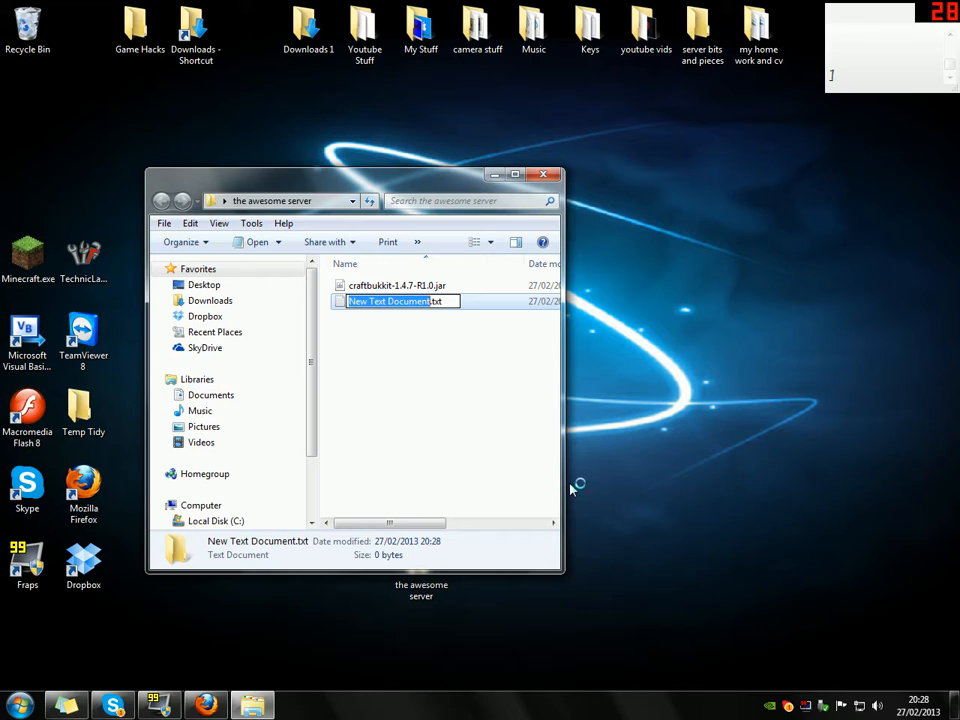
pyautogui.write('12345')
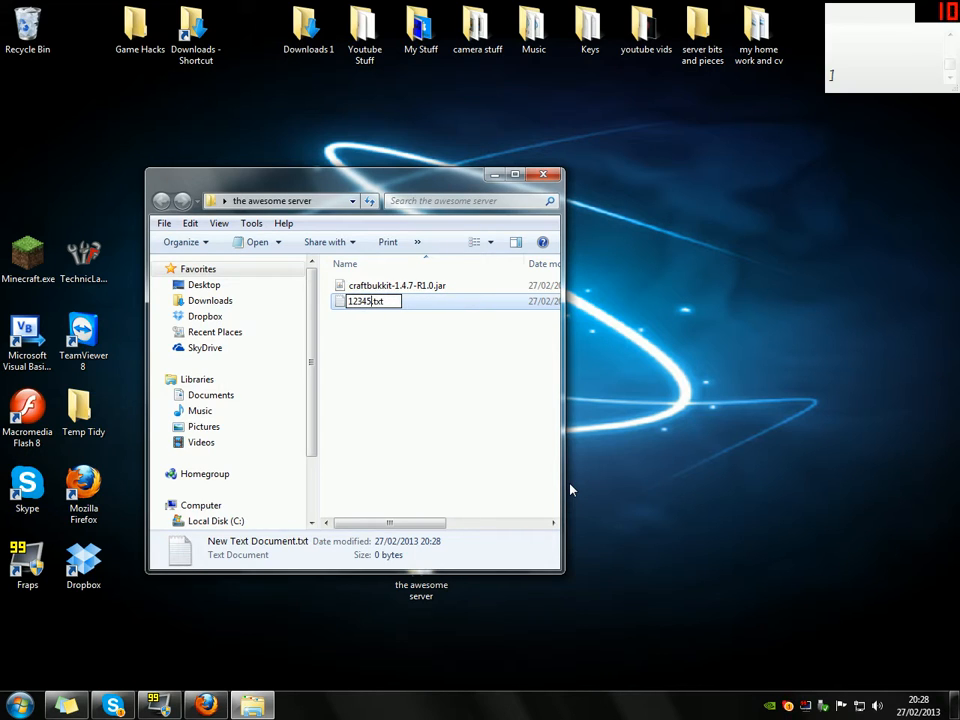
pyautogui.click(452, 349)
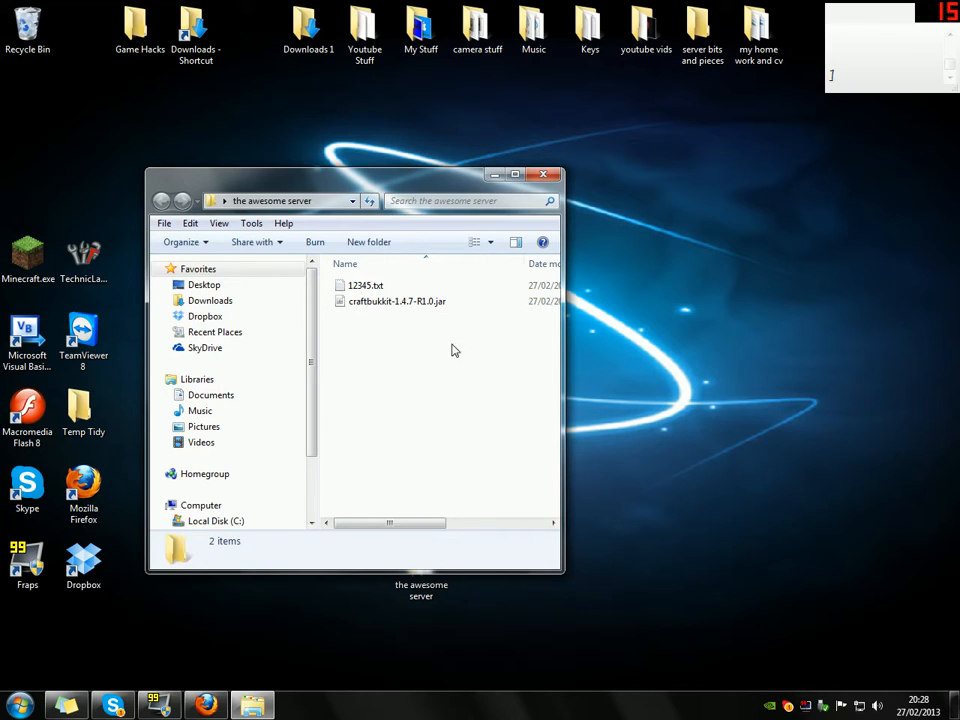
# Step: Open 12345.txt for editing, narrow its window and set it aside, minimizing "the awesome server" folder window
pyautogui.doubleClick(387, 289)
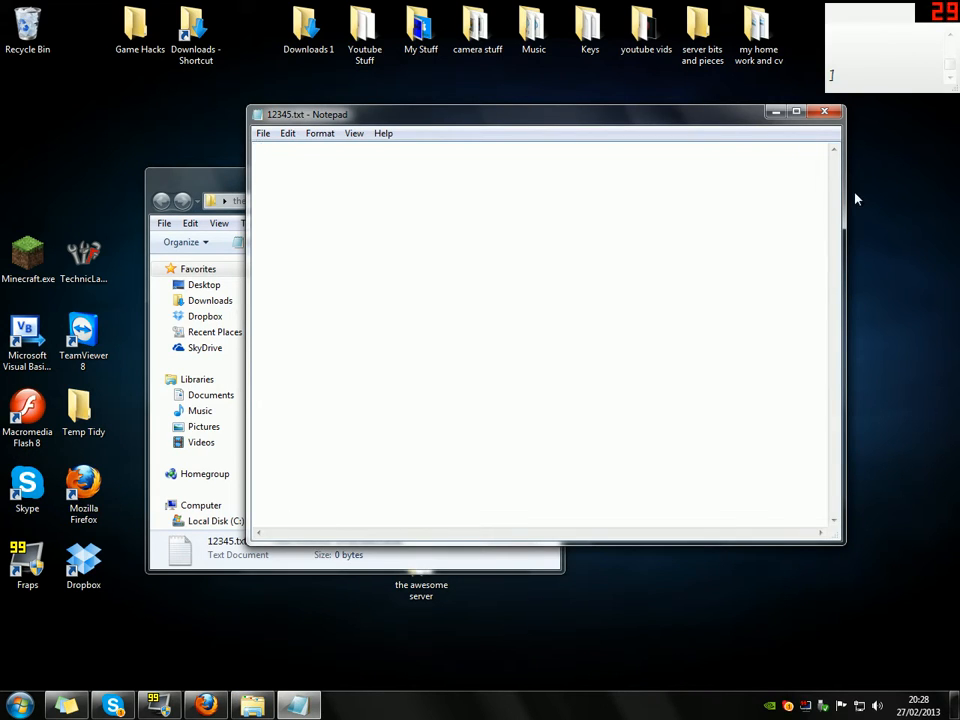
pyautogui.moveTo(845, 193); pyautogui.dragTo(620, 193)
pyautogui.moveTo(462, 117); pyautogui.dragTo(353, 91)
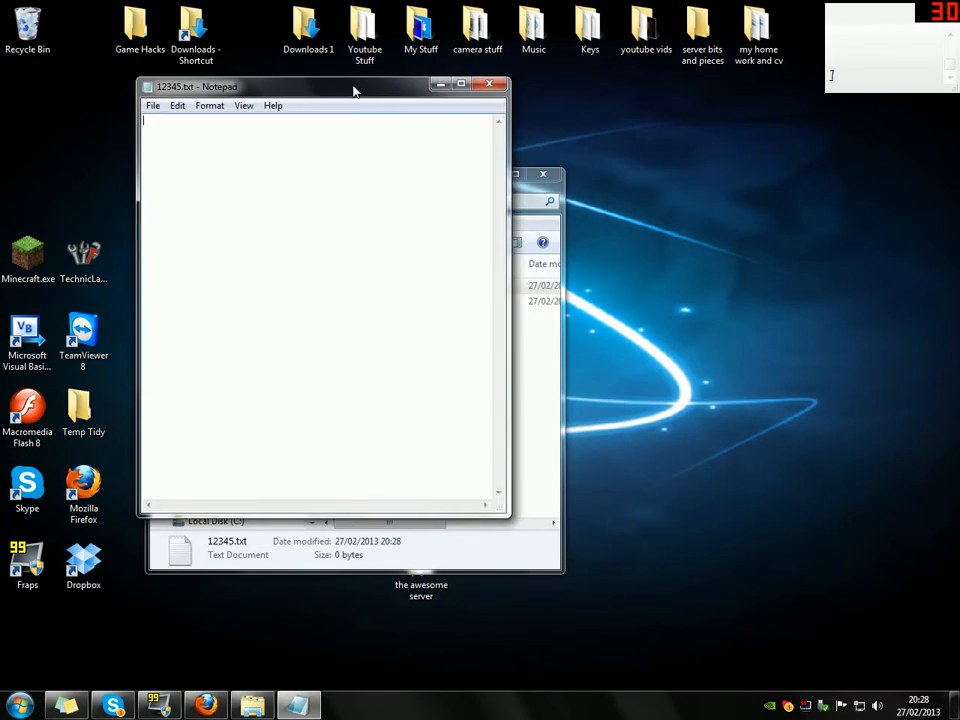
pyautogui.click(527, 175)
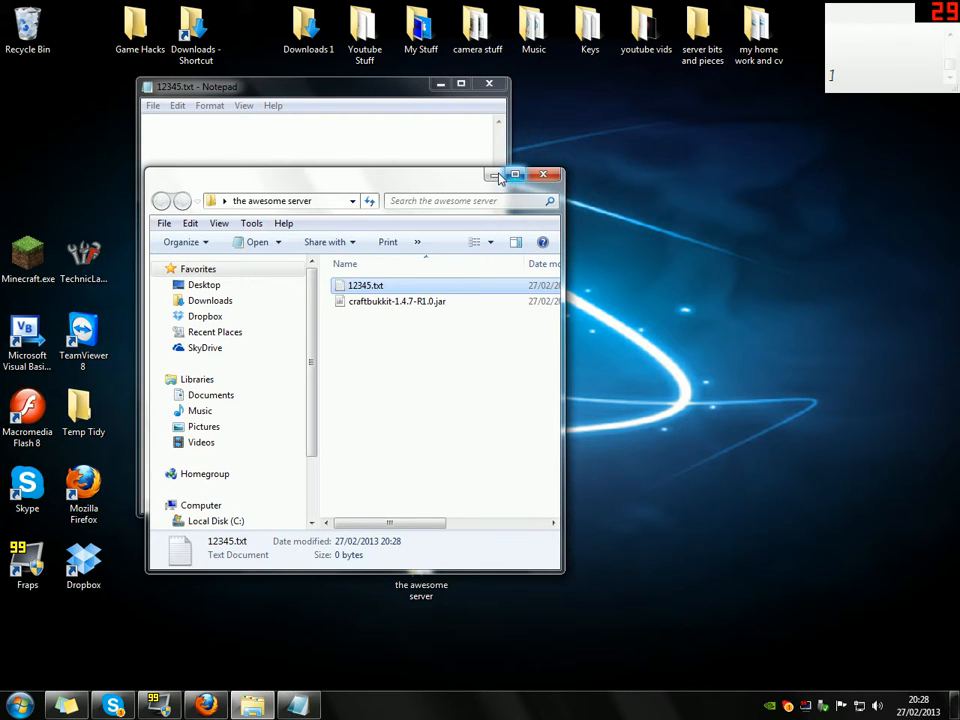
pyautogui.click(492, 174)
pyautogui.moveTo(420, 88); pyautogui.dragTo(886, 114)
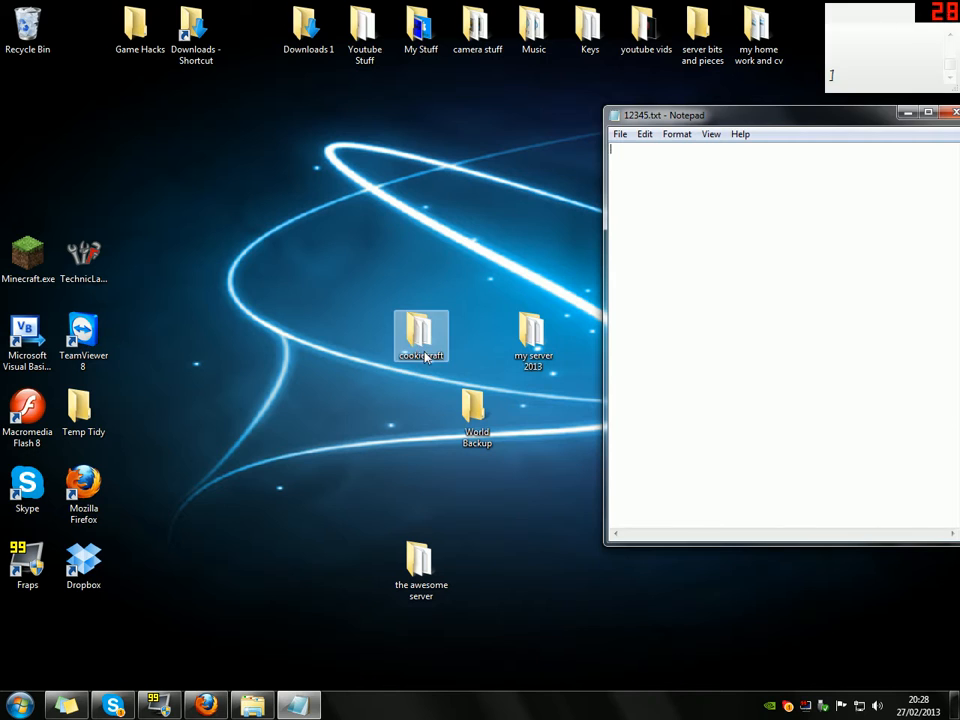
pyautogui.click(520, 297)
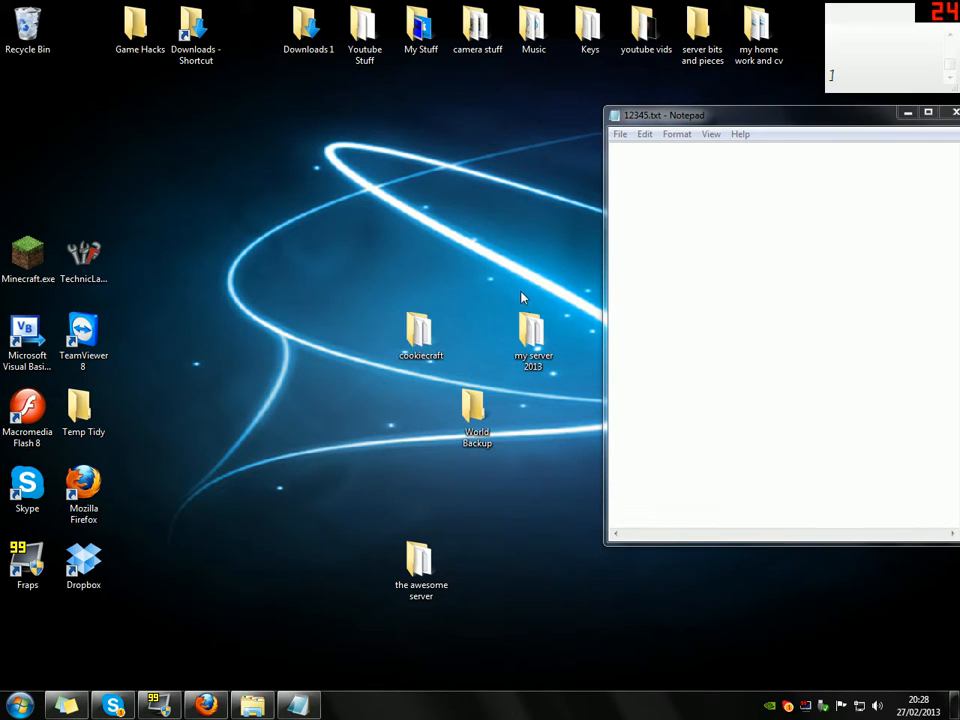
# Step: Find run.bat in the "my server 2013" folder, after a brief look in cookiecraft, and open it for editing
pyautogui.doubleClick(419, 330)
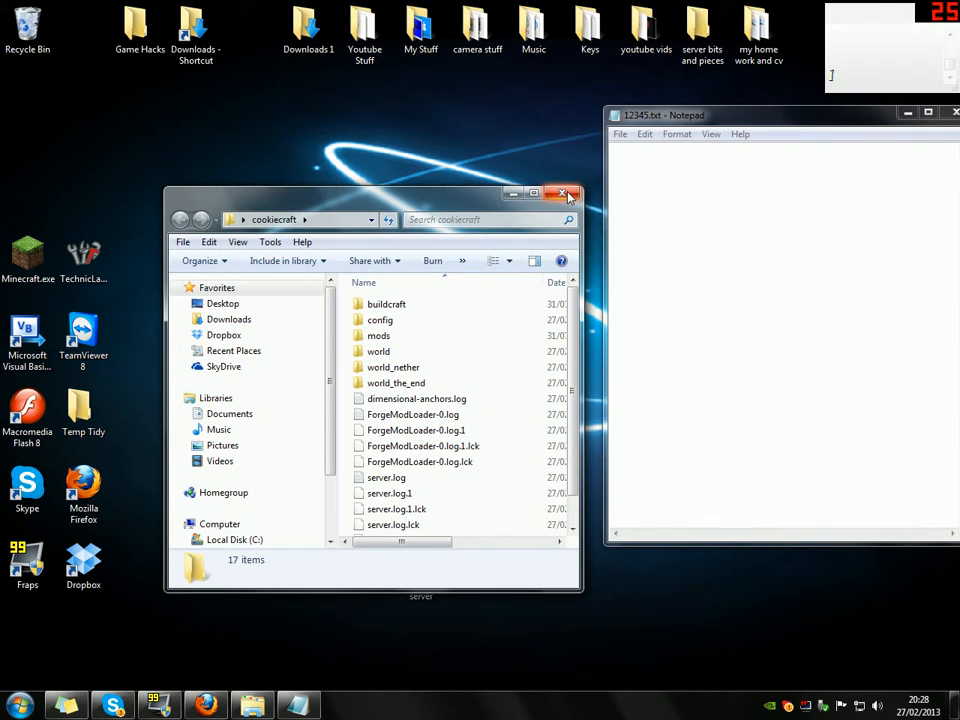
pyautogui.click(567, 196)
pyautogui.doubleClick(535, 345)
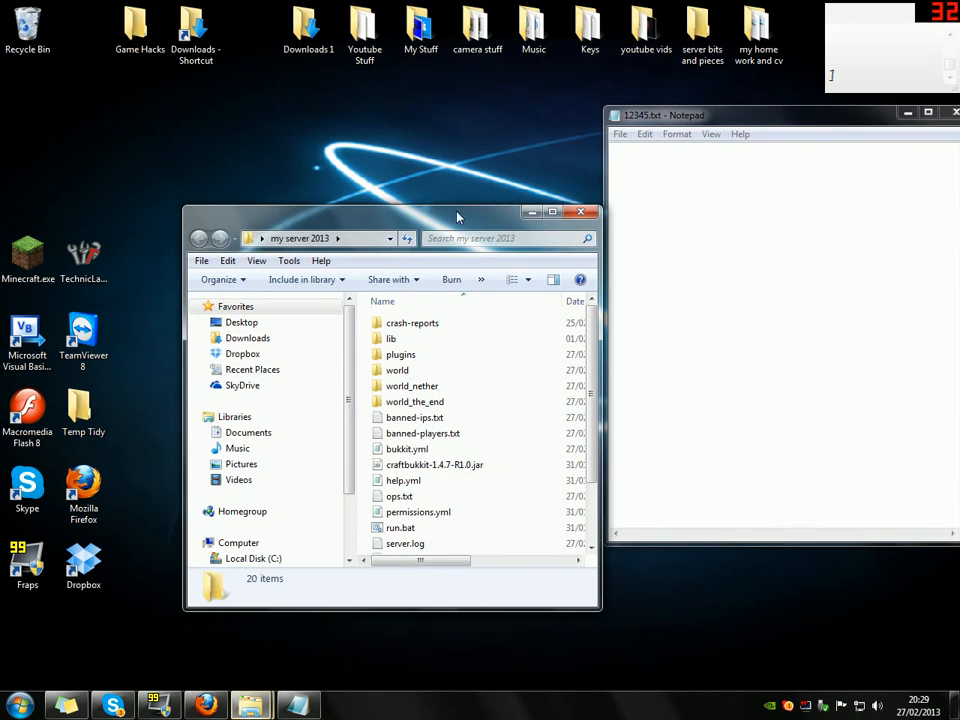
pyautogui.moveTo(456, 214); pyautogui.dragTo(395, 167)
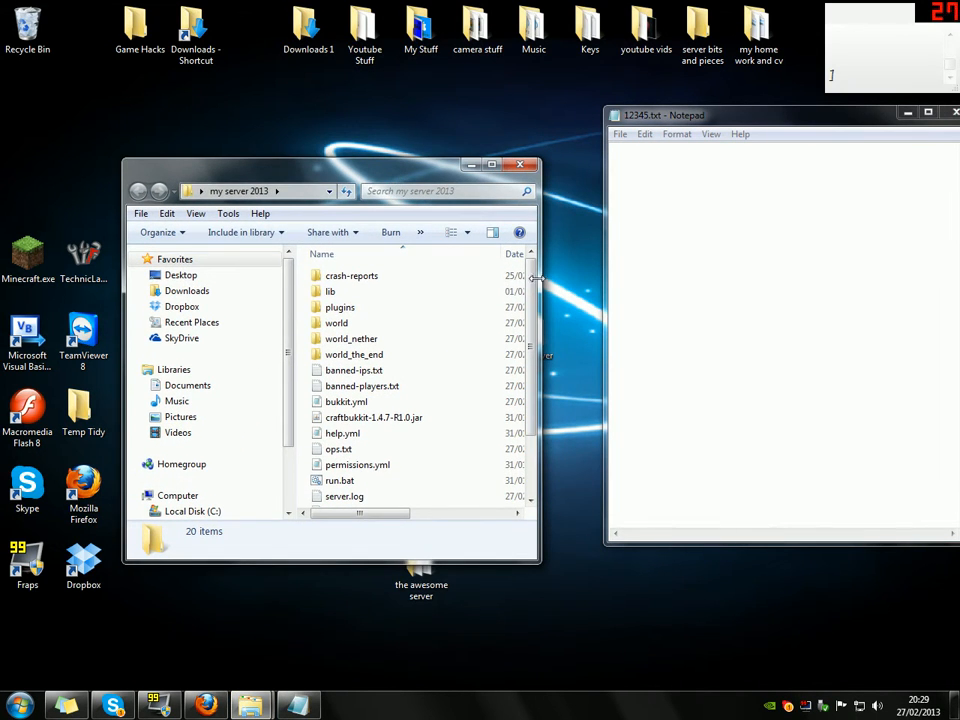
pyautogui.scroll(-2, 328, 423)
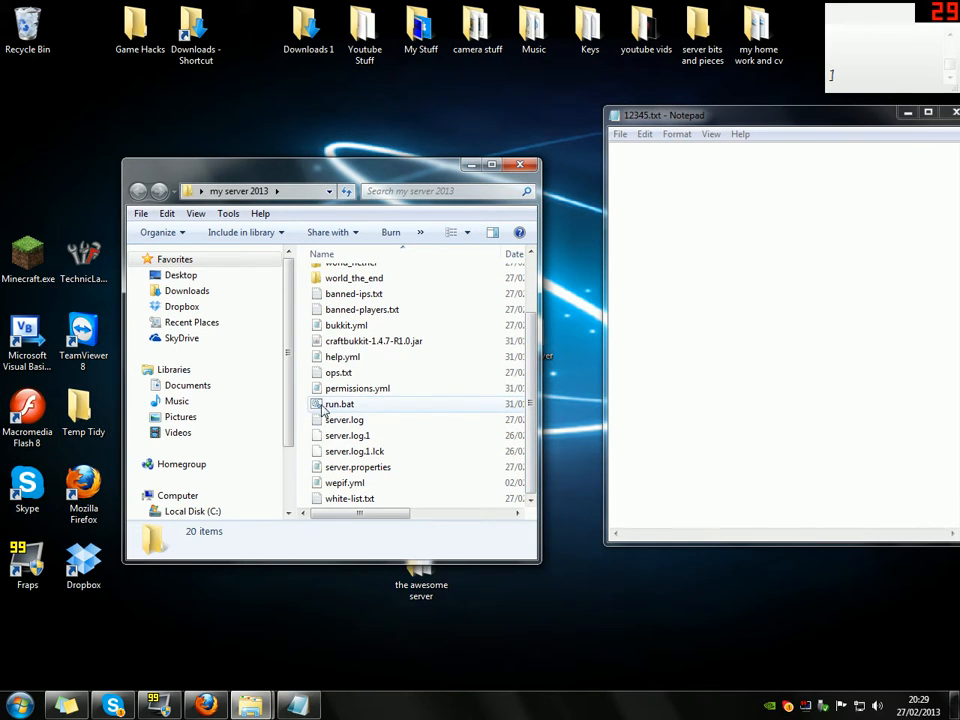
pyautogui.click(310, 404)
pyautogui.click(296, 402)
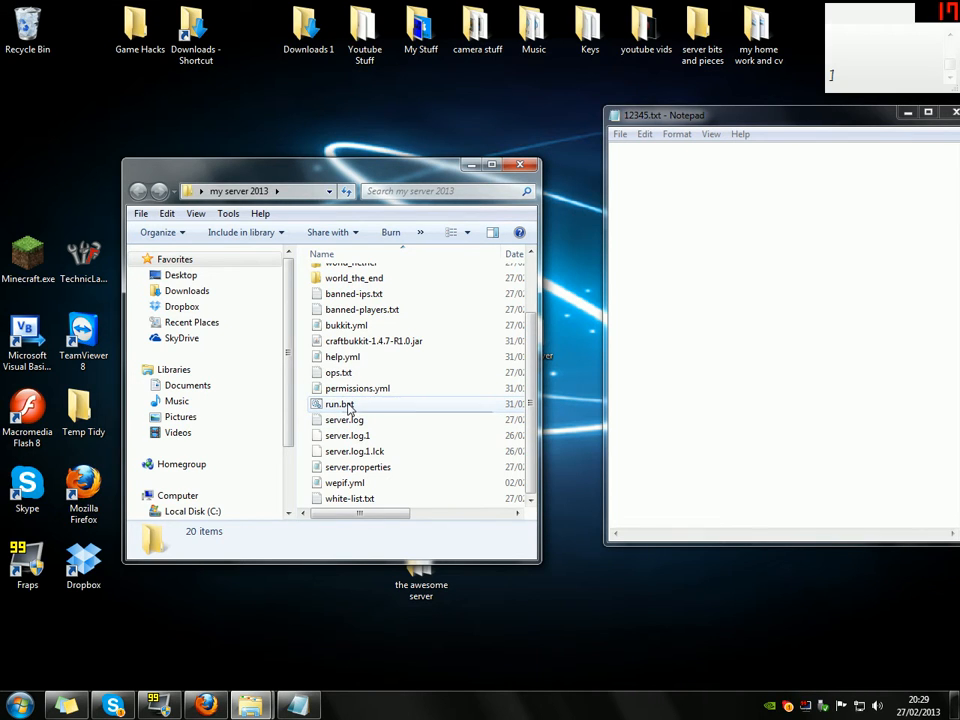
pyautogui.click(358, 402)
pyautogui.rightClick(348, 403)
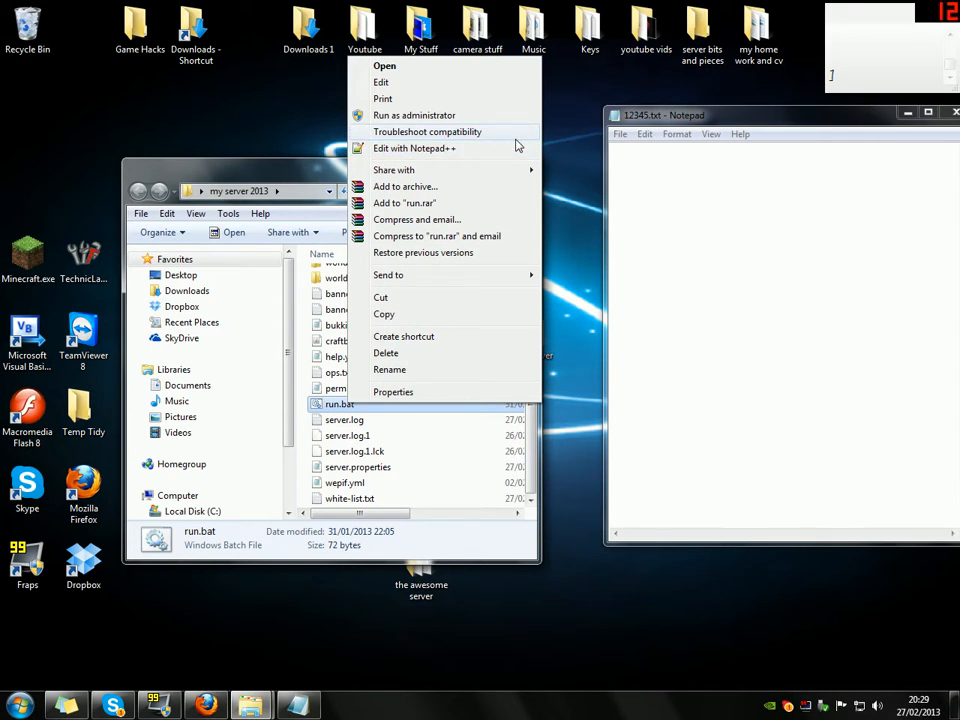
pyautogui.click(390, 84)
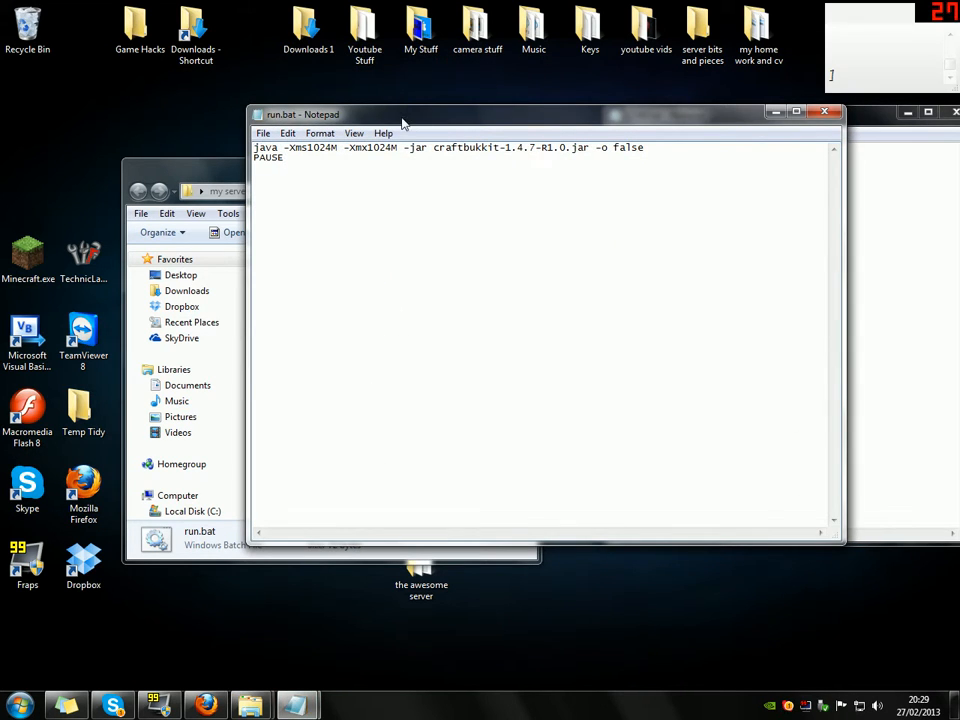
pyautogui.moveTo(400, 118); pyautogui.dragTo(389, 104)
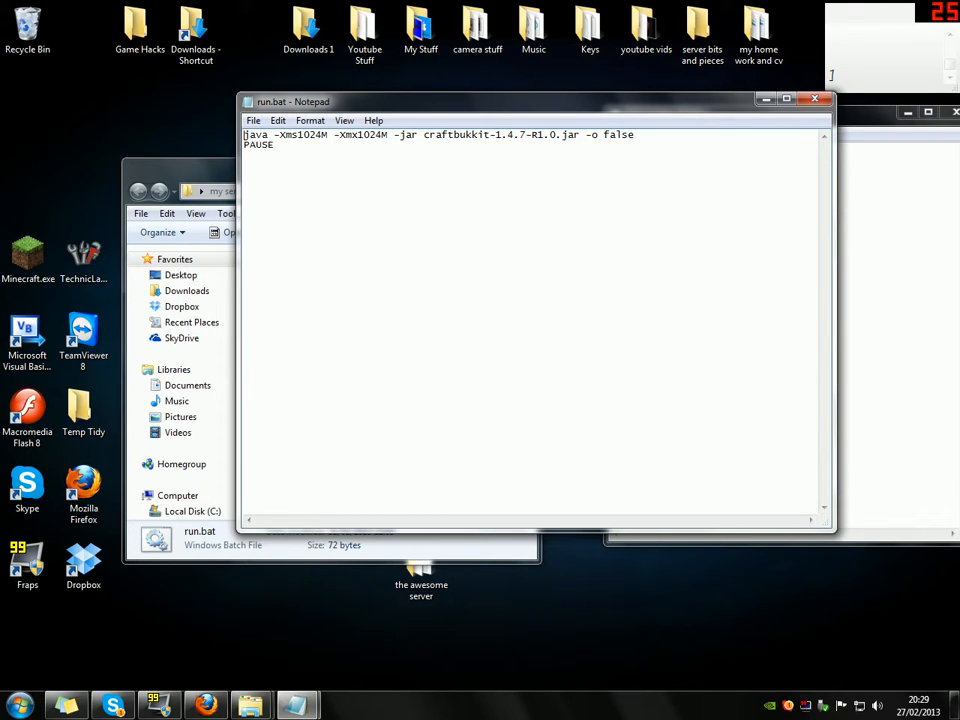
# Step: Copy the entire launch script from run.bat and close the file
pyautogui.click(275, 146)
pyautogui.moveTo(275, 146); pyautogui.dragTo(243, 134)
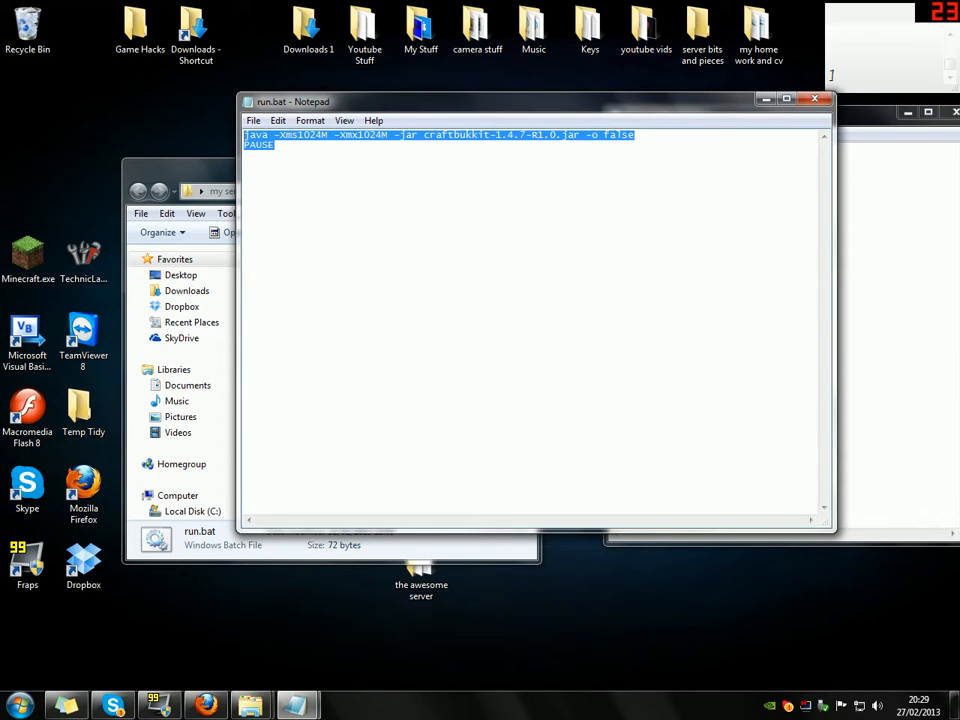
pyautogui.click(275, 146)
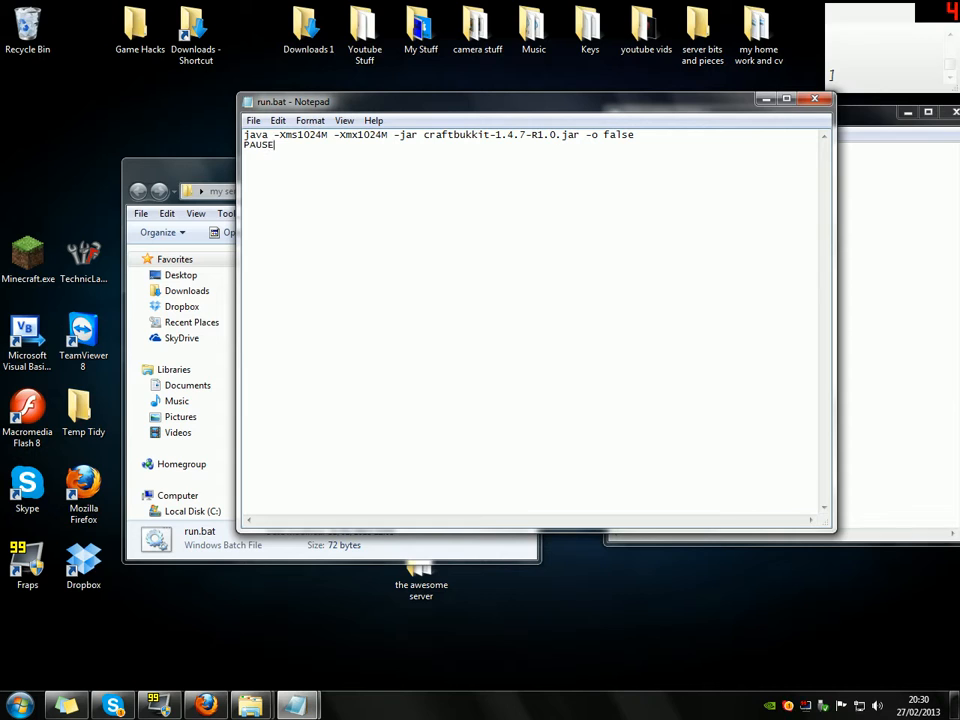
pyautogui.hotkey('ctrl', 'a')
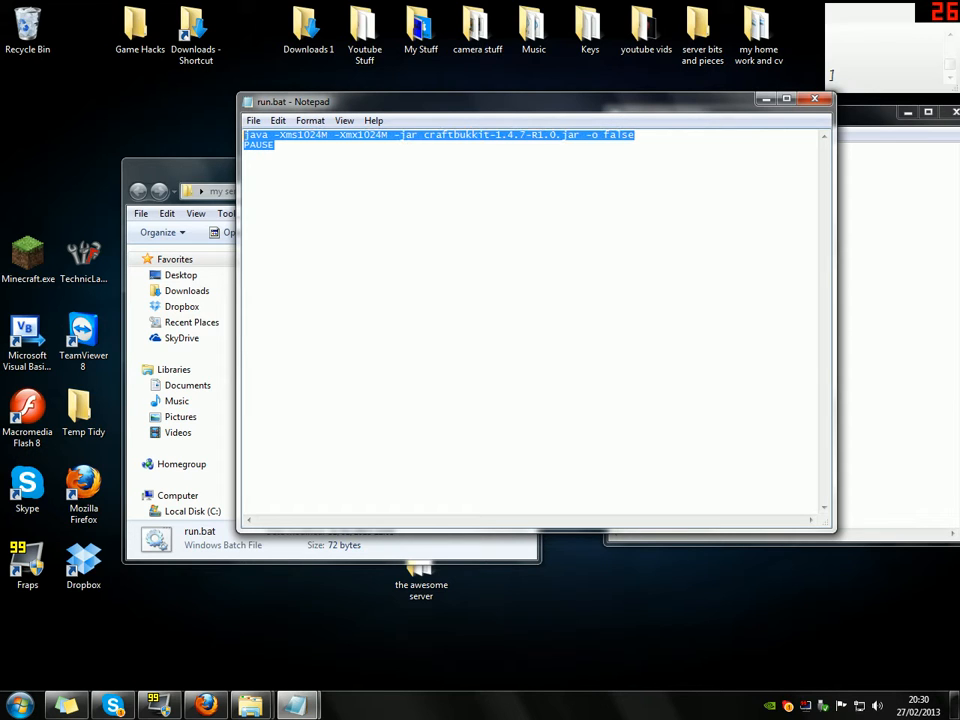
pyautogui.rightClick(253, 136)
pyautogui.click(298, 186)
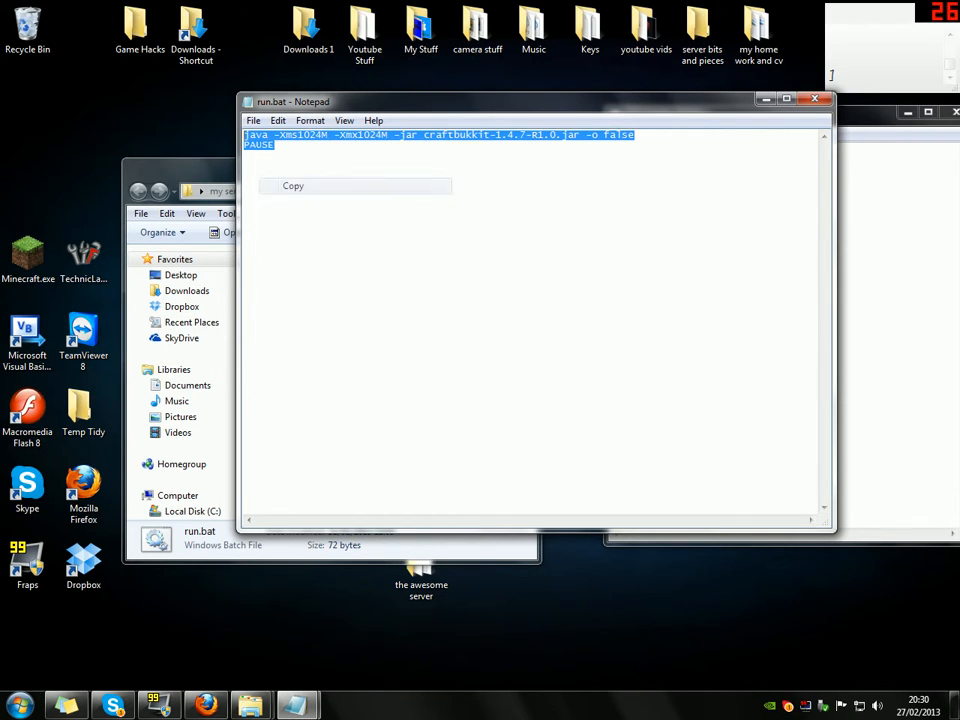
pyautogui.press('Right')
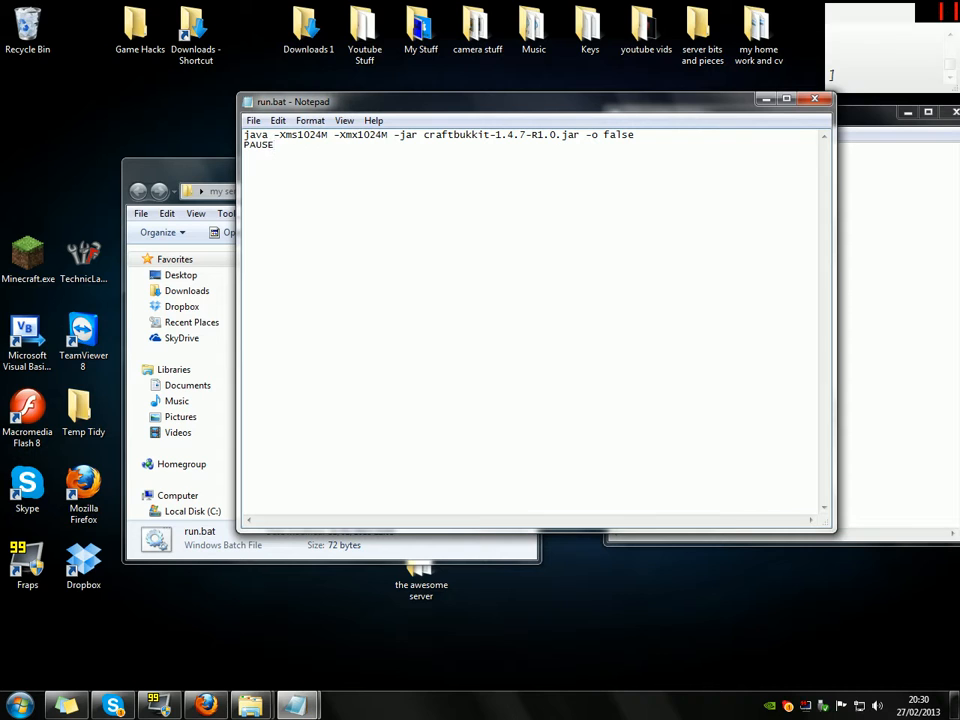
pyautogui.click(815, 99)
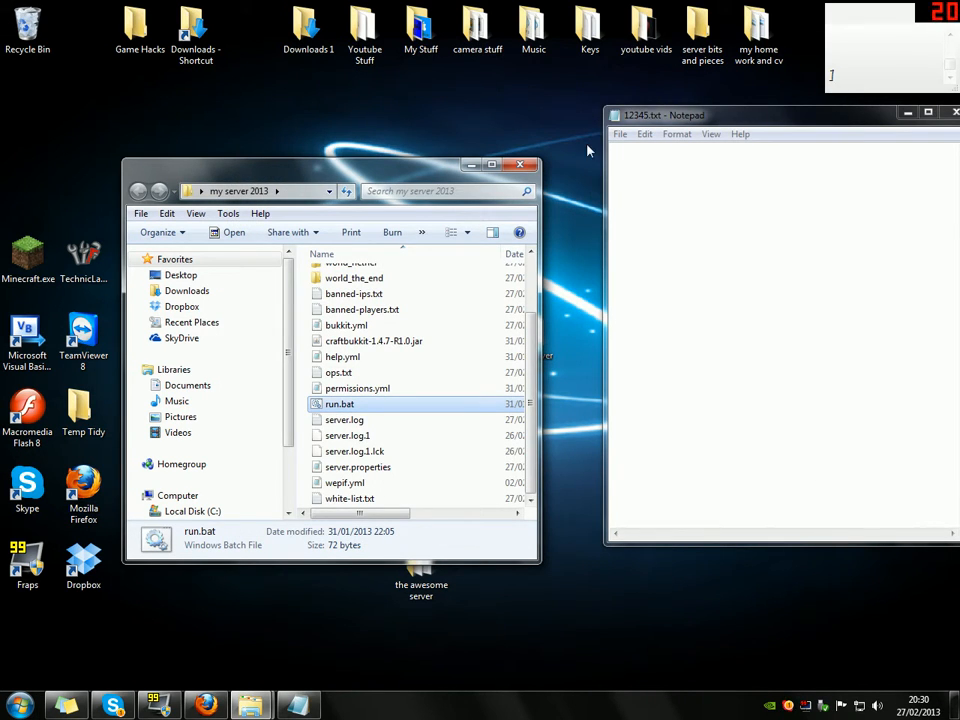
# Step: Paste the copied launch script into 12345.txt and widen its window to show the full java command line
pyautogui.click(765, 250)
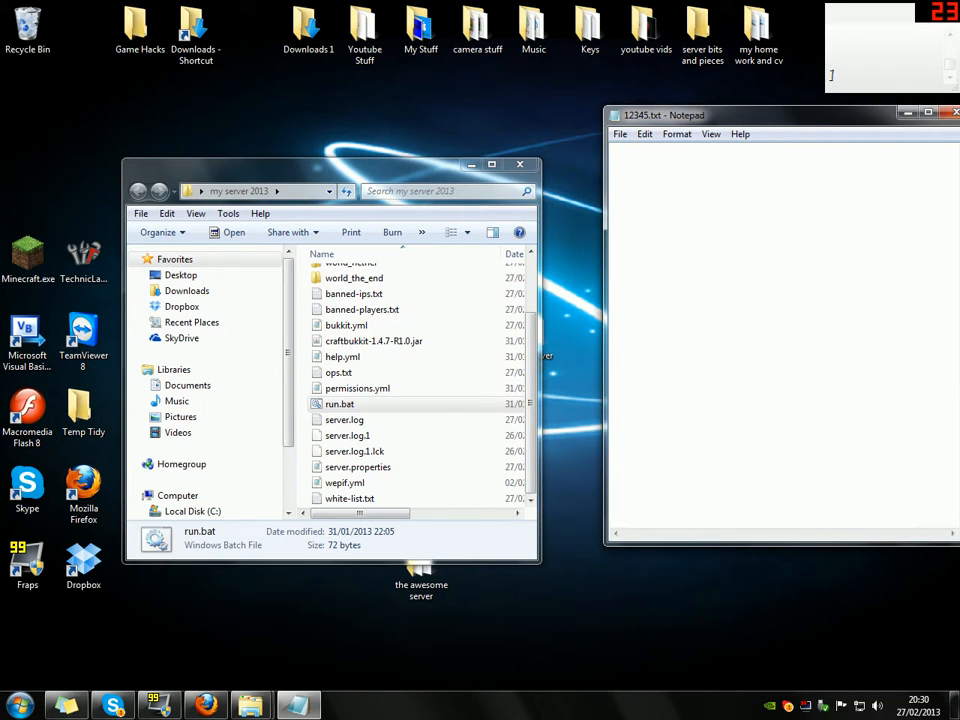
pyautogui.hotkey('ctrl', 'v')
pyautogui.moveTo(638, 110); pyautogui.dragTo(487, 85)
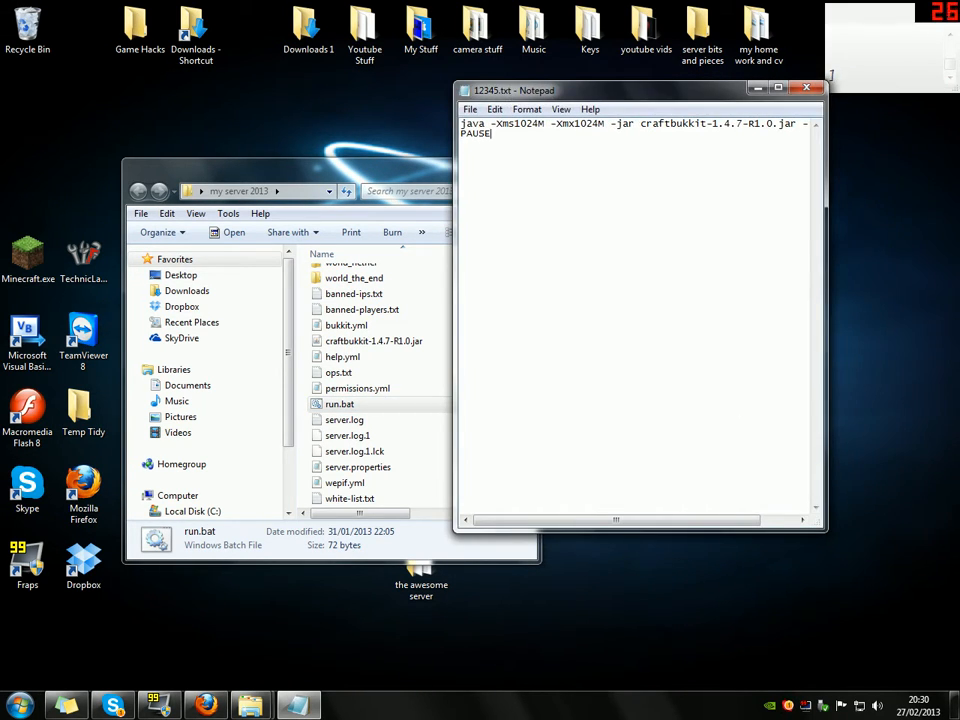
pyautogui.moveTo(827, 185); pyautogui.dragTo(930, 186)
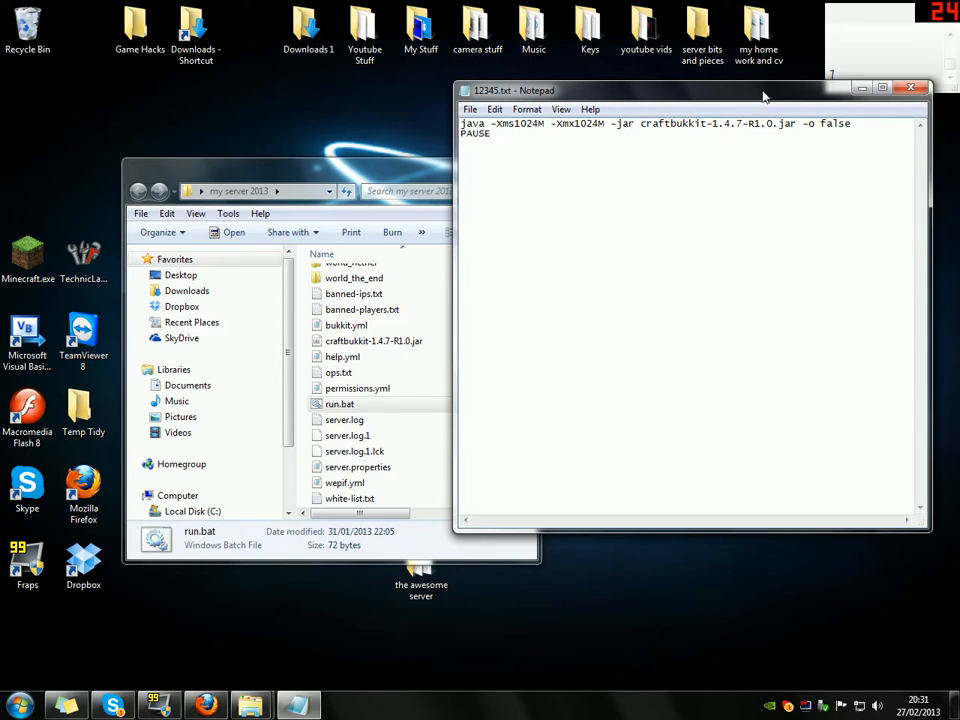
pyautogui.moveTo(765, 85); pyautogui.dragTo(787, 79)
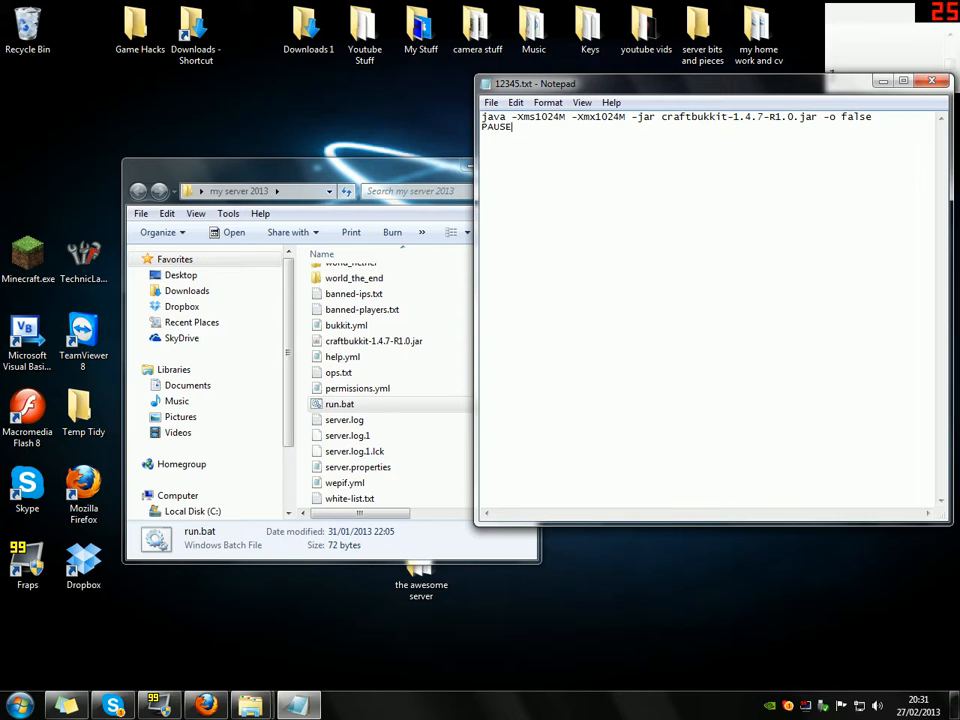
# Step: Close the "my server 2013" folder and compare the jar name in the script with the jar file in "the awesome server"
pyautogui.moveTo(818, 117); pyautogui.dragTo(656, 117)
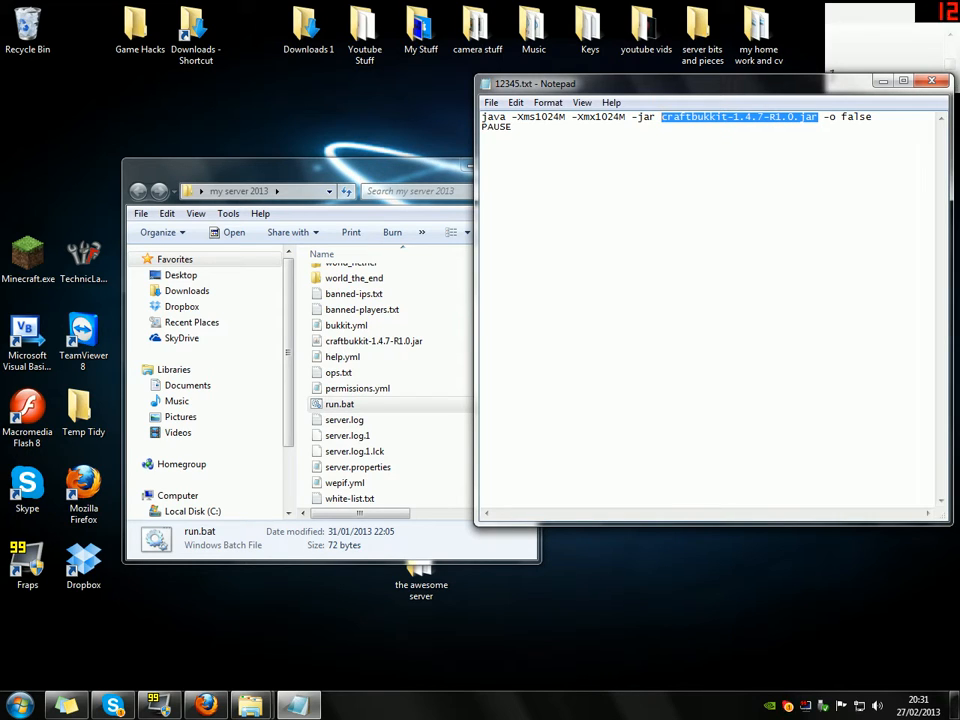
pyautogui.click(366, 177)
pyautogui.click(523, 167)
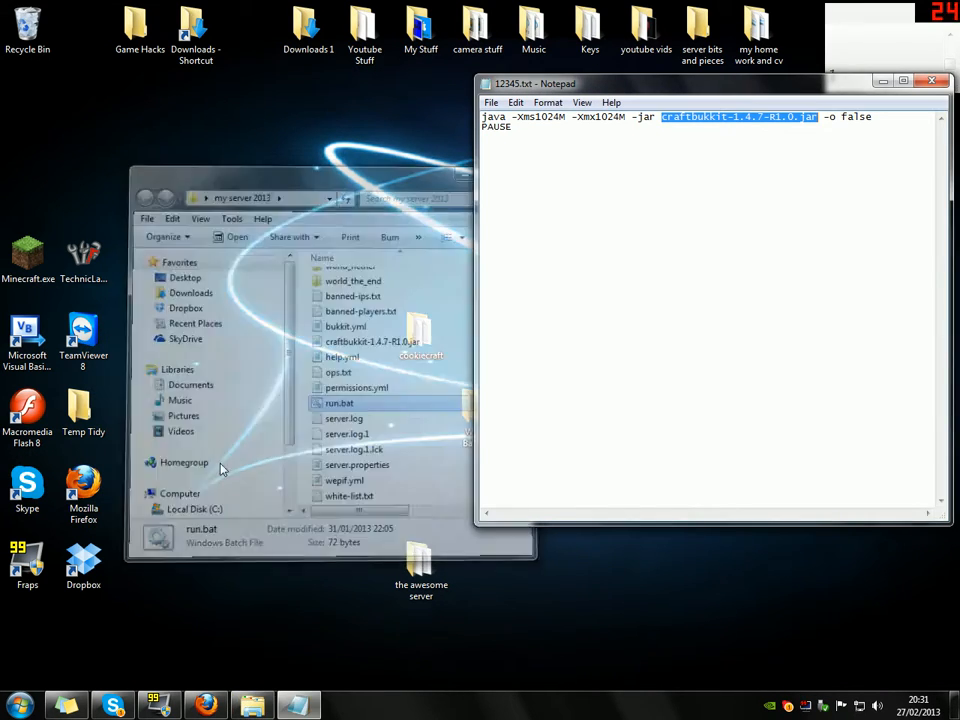
pyautogui.click(249, 712)
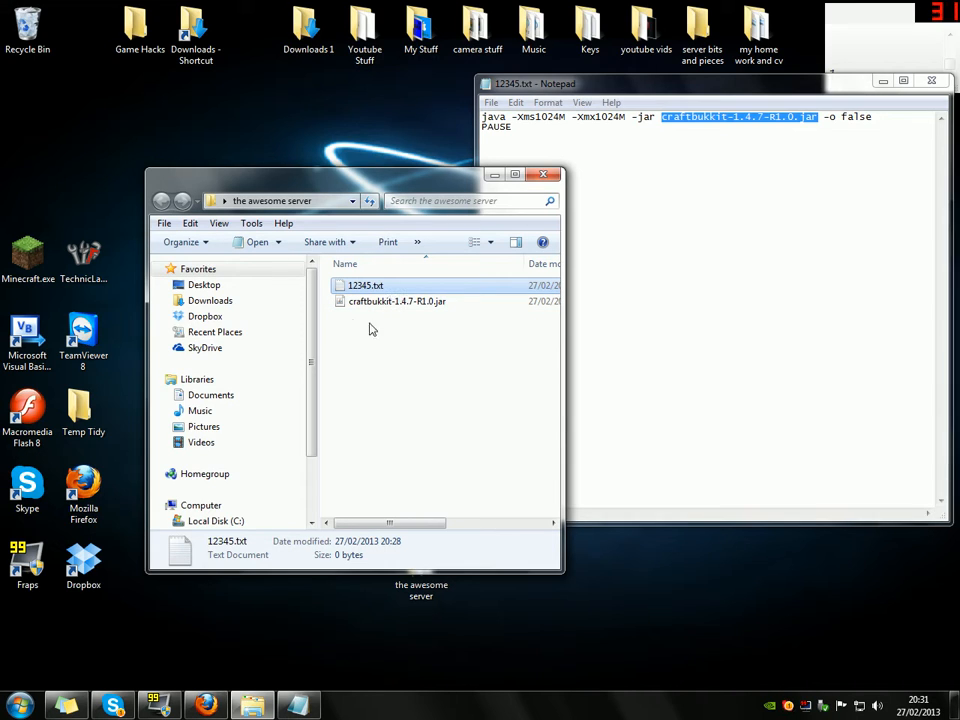
pyautogui.click(580, 150)
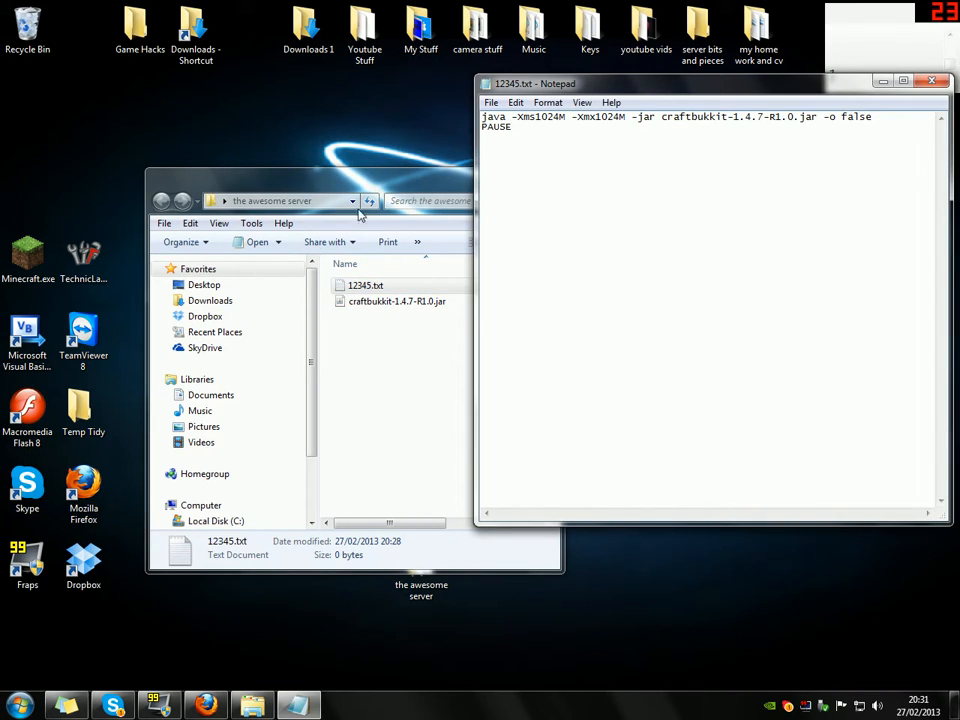
pyautogui.moveTo(661, 117); pyautogui.dragTo(818, 117)
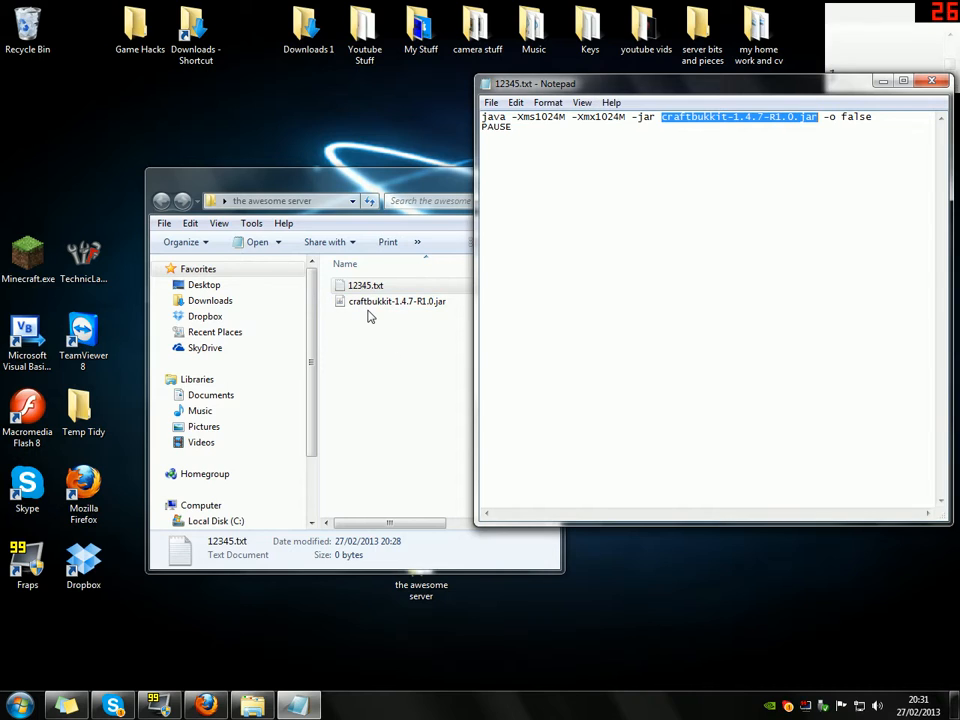
pyautogui.moveTo(862, 93); pyautogui.dragTo(818, 83)
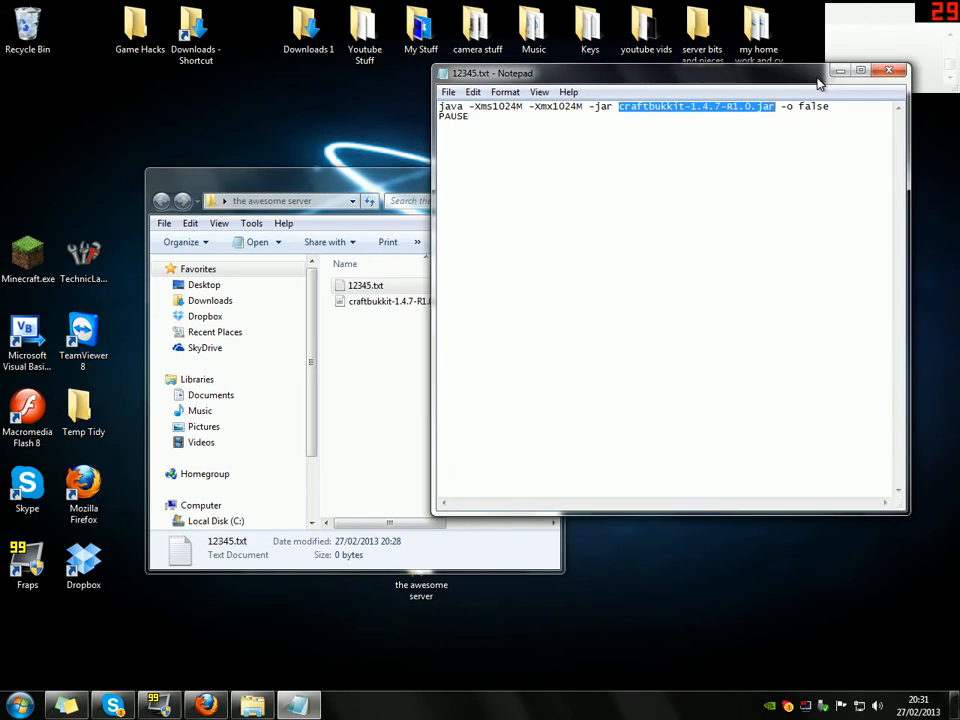
pyautogui.click(826, 138)
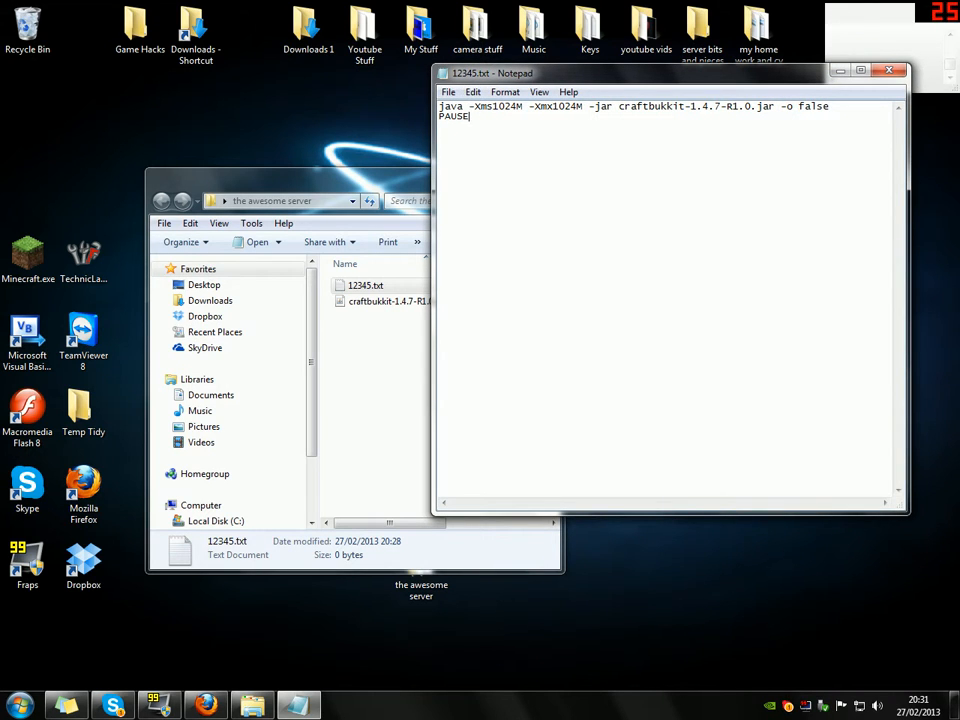
# Step: Save the launch script in 12345.txt and close the file
pyautogui.click(448, 93)
pyautogui.click(456, 144)
pyautogui.click(887, 71)
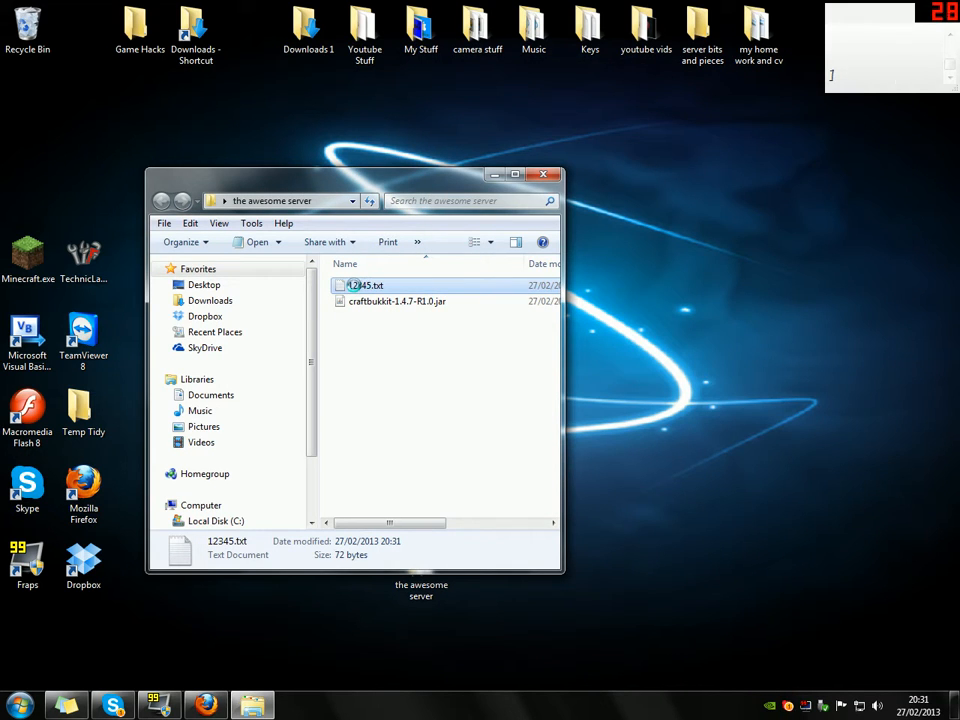
# Step: Rename 12345.txt in "the awesome server" folder to run.bat and accept the file extension change
pyautogui.rightClick(357, 288)
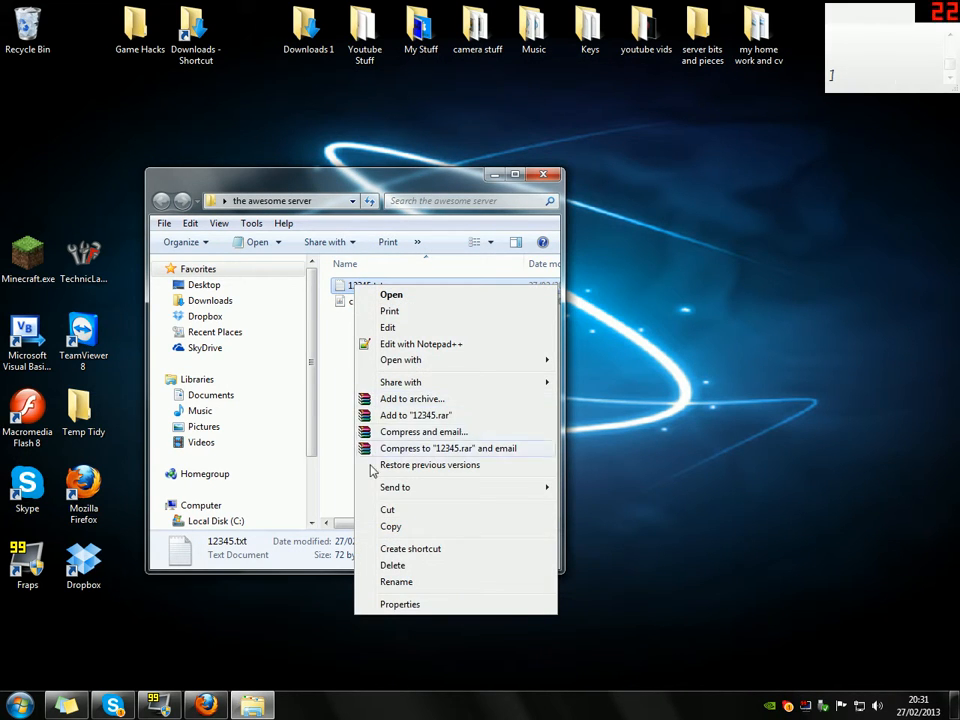
pyautogui.click(393, 582)
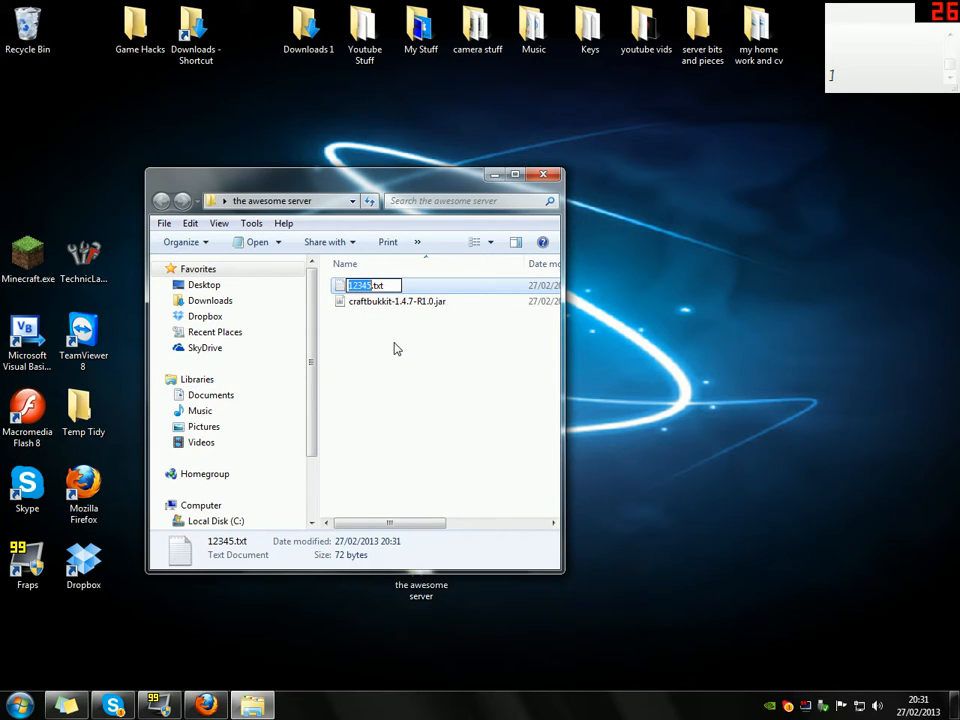
pyautogui.press('BackSpace')
pyautogui.press('Delete')
pyautogui.press('Delete')
pyautogui.press('Delete')
pyautogui.press('Delete')
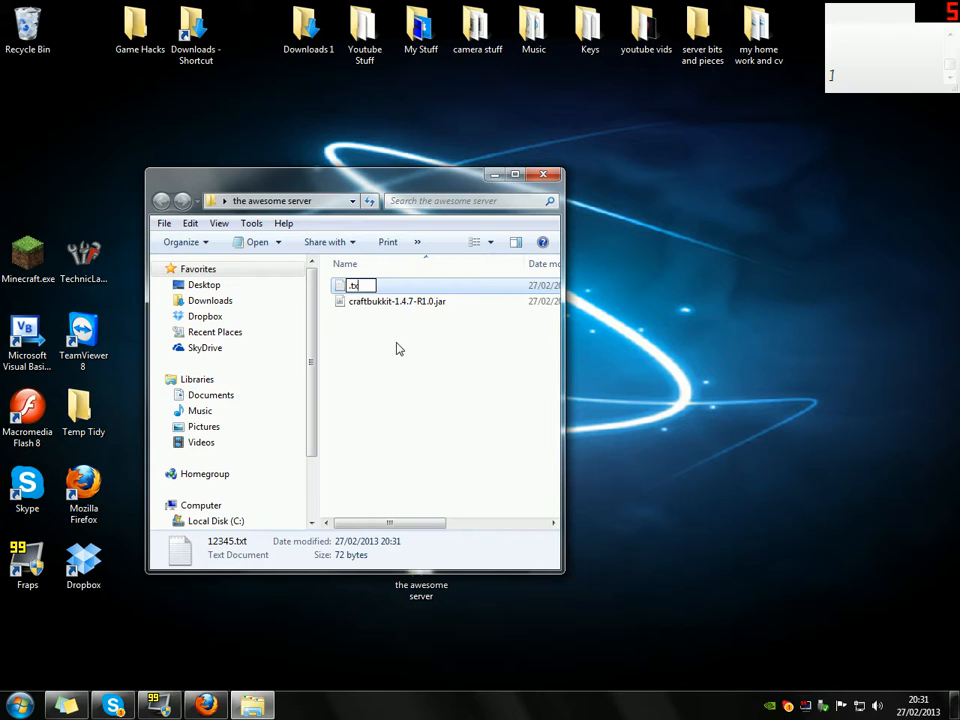
pyautogui.write('run.bat')
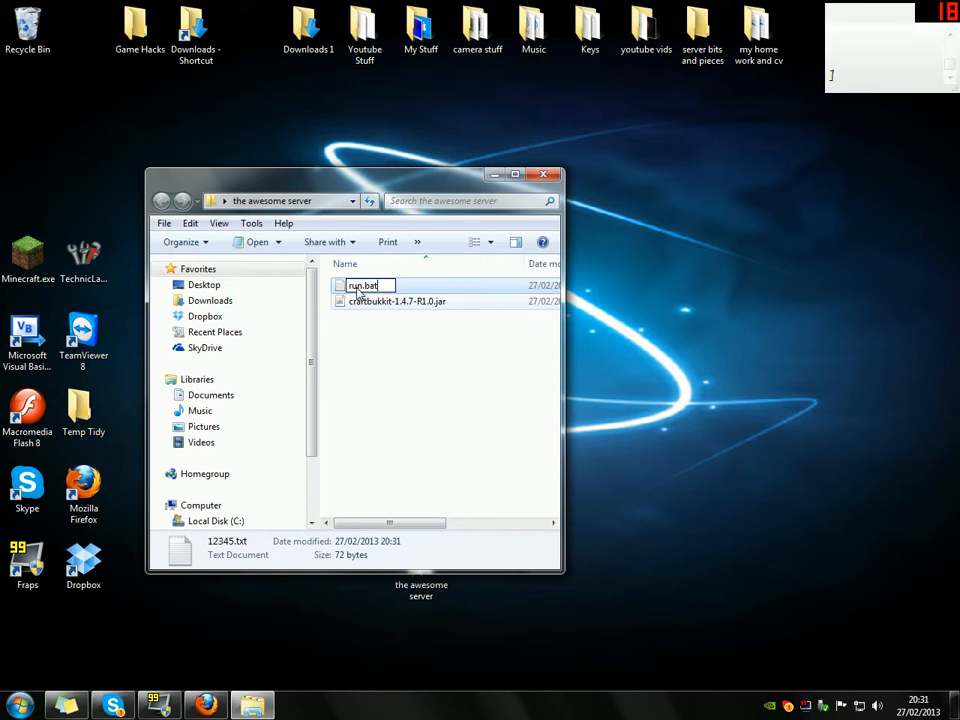
pyautogui.click(360, 350)
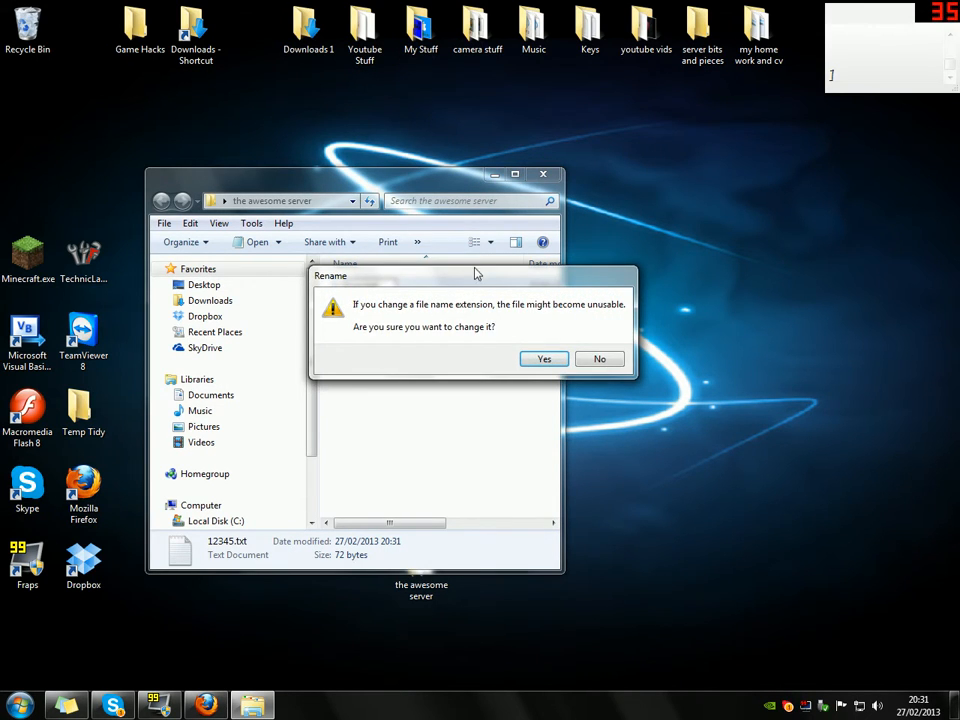
pyautogui.moveTo(480, 278); pyautogui.dragTo(546, 254)
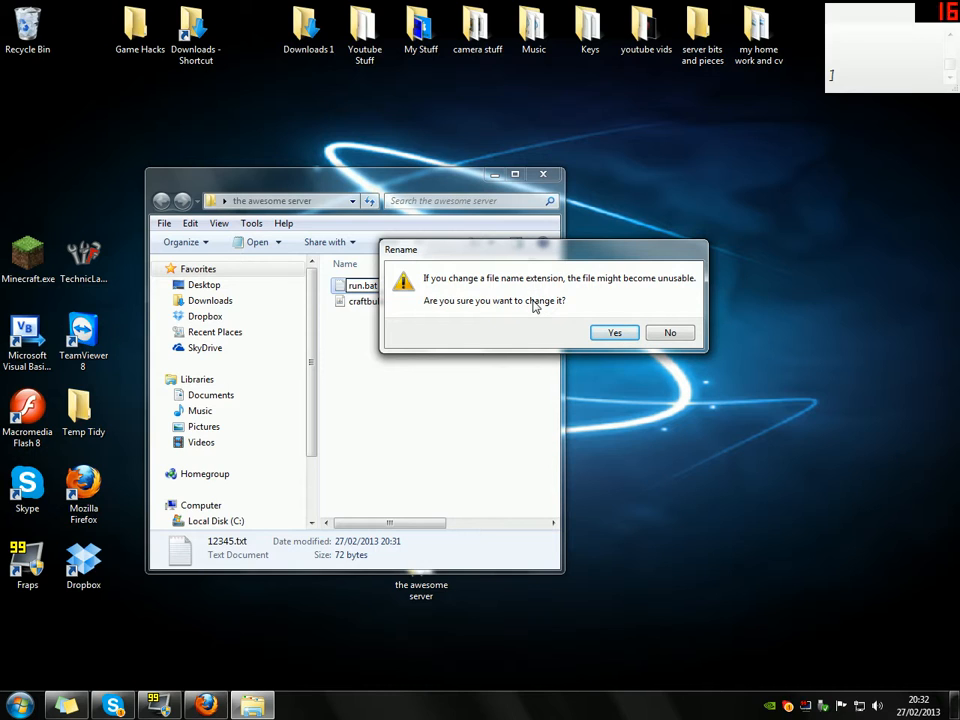
pyautogui.click(605, 337)
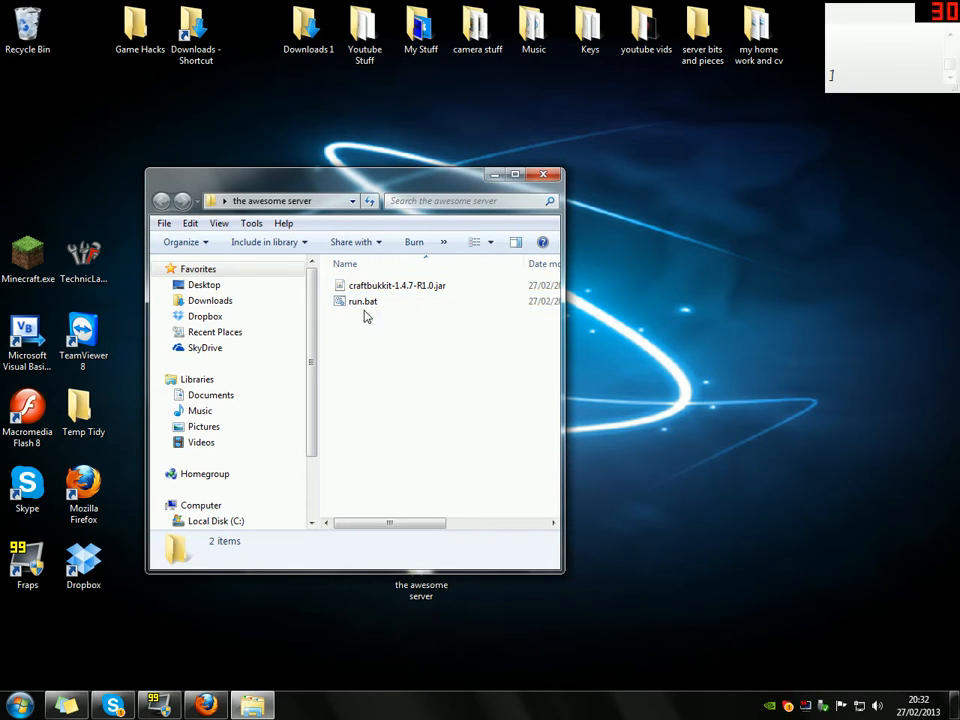
# Step: Launch the server with run.bat, read its startup output, and close the console window
pyautogui.doubleClick(364, 302)
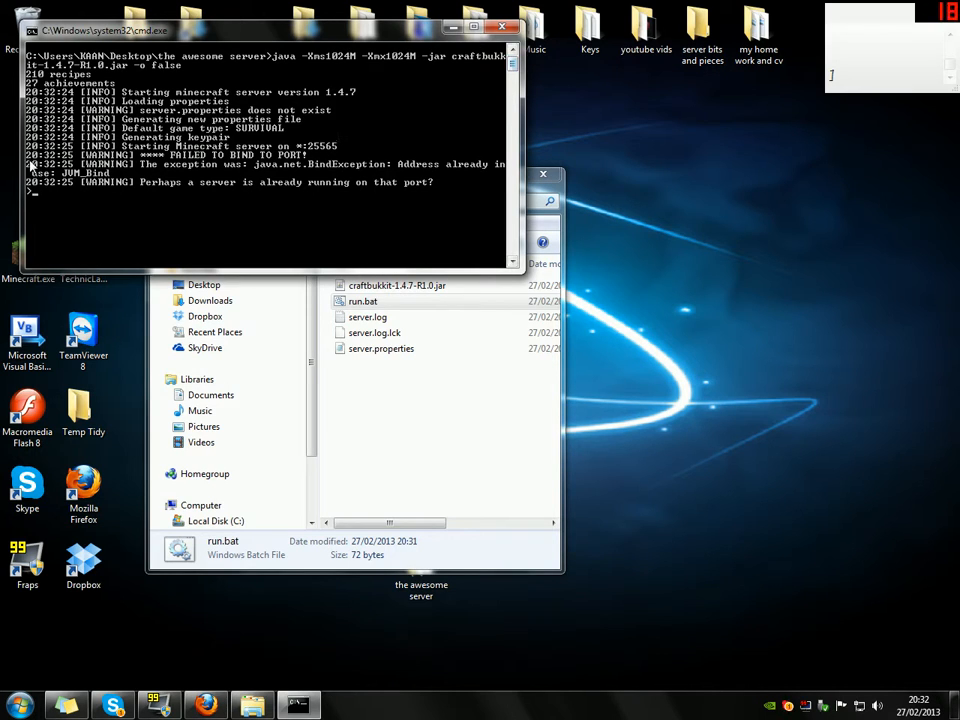
pyautogui.moveTo(511, 62); pyautogui.dragTo(509, 47)
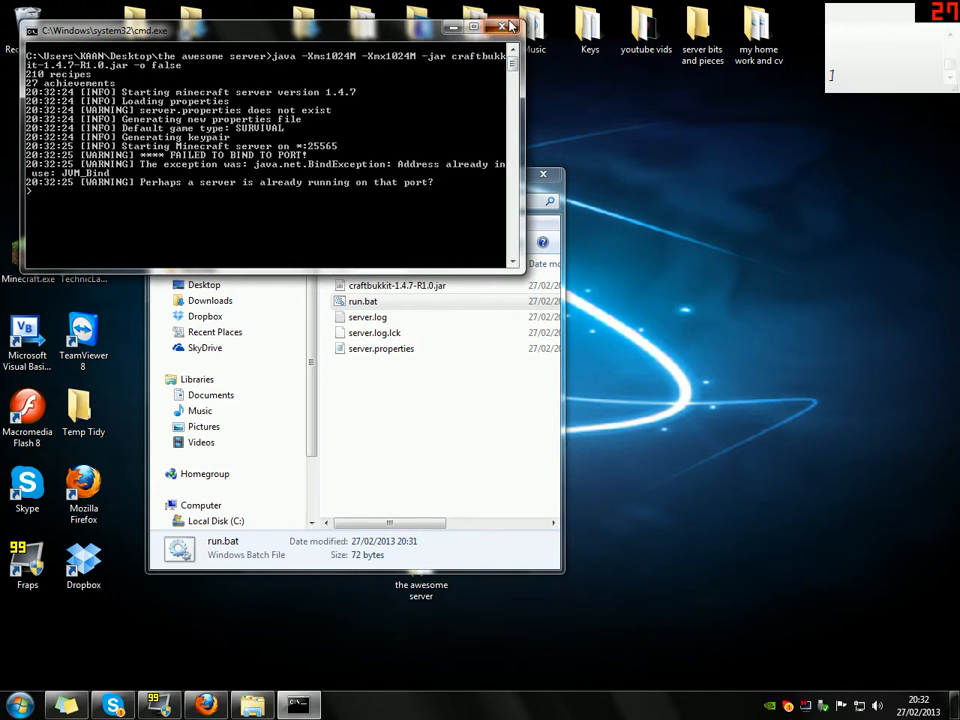
pyautogui.click(510, 27)
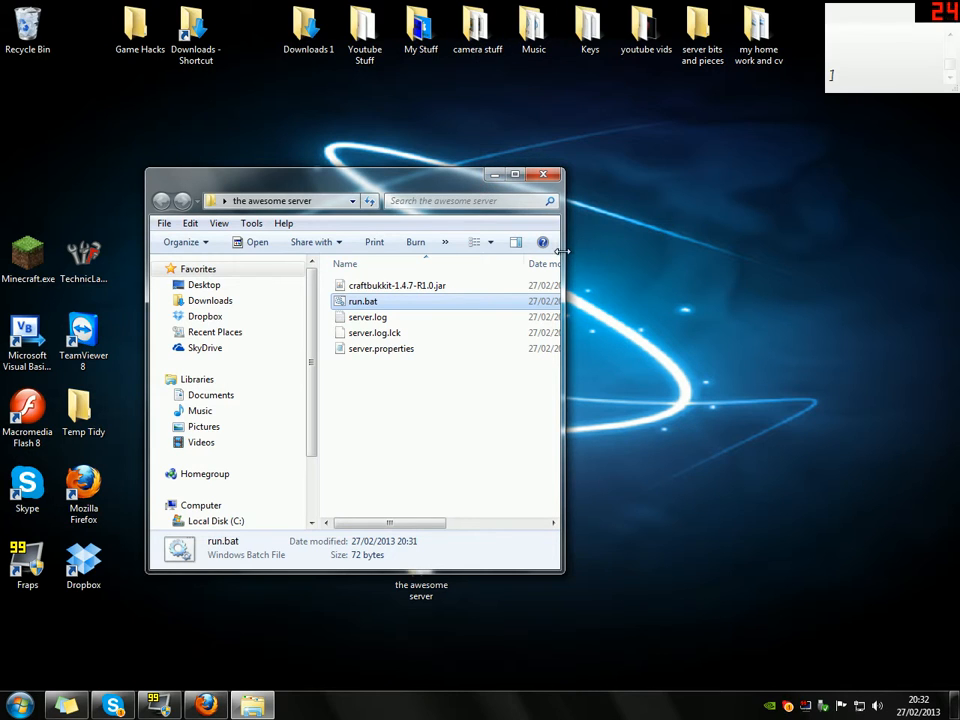
# Step: Widen "the awesome server" window to show all file detail columns and reposition it on the desktop
pyautogui.moveTo(563, 251); pyautogui.dragTo(820, 242)
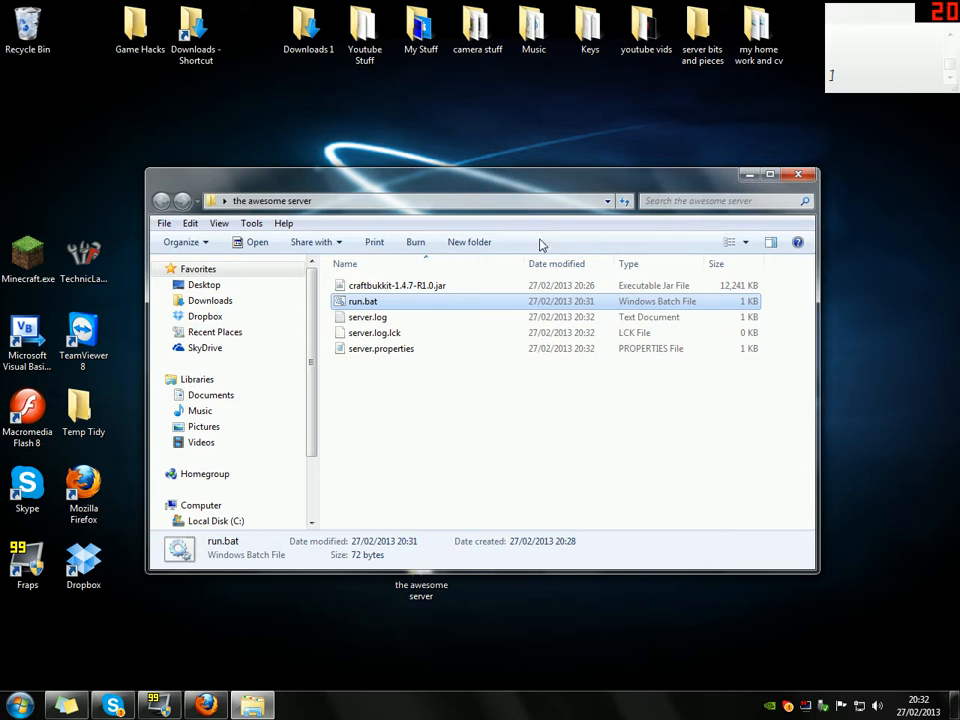
pyautogui.moveTo(543, 182); pyautogui.dragTo(626, 527)
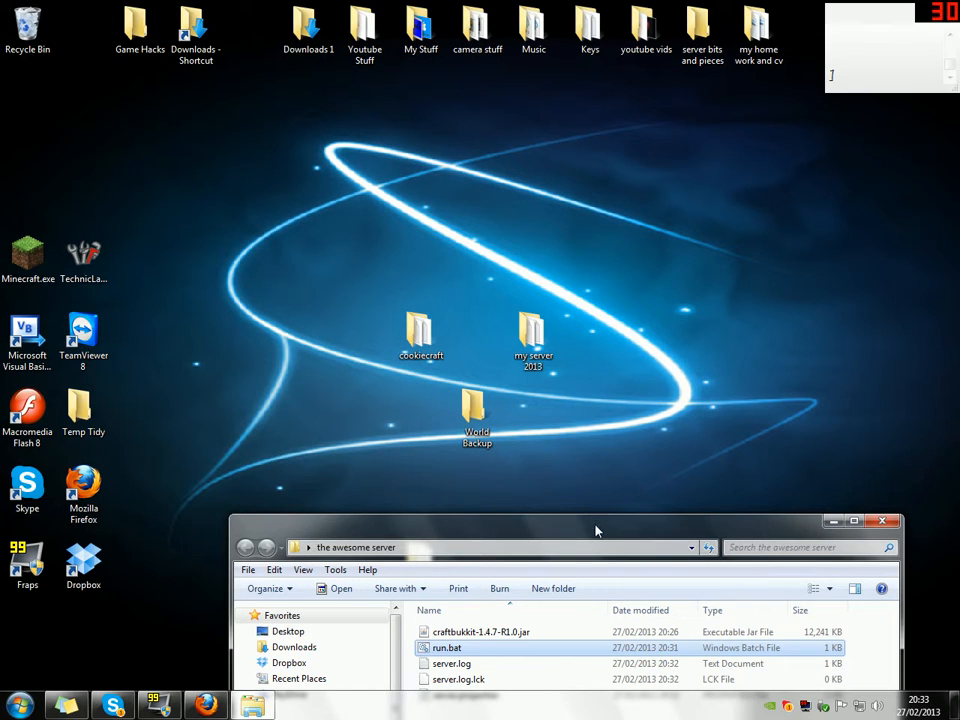
pyautogui.moveTo(596, 523); pyautogui.dragTo(573, 218)
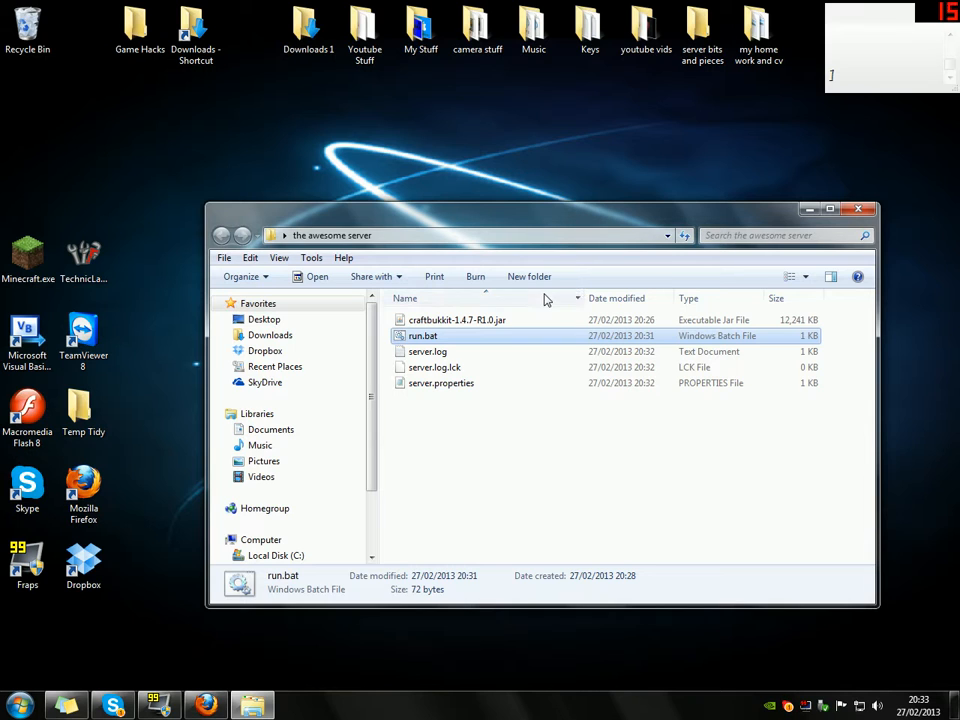
# Step: Find cmd among the installed programs and open a Command Prompt window
pyautogui.click(20, 706)
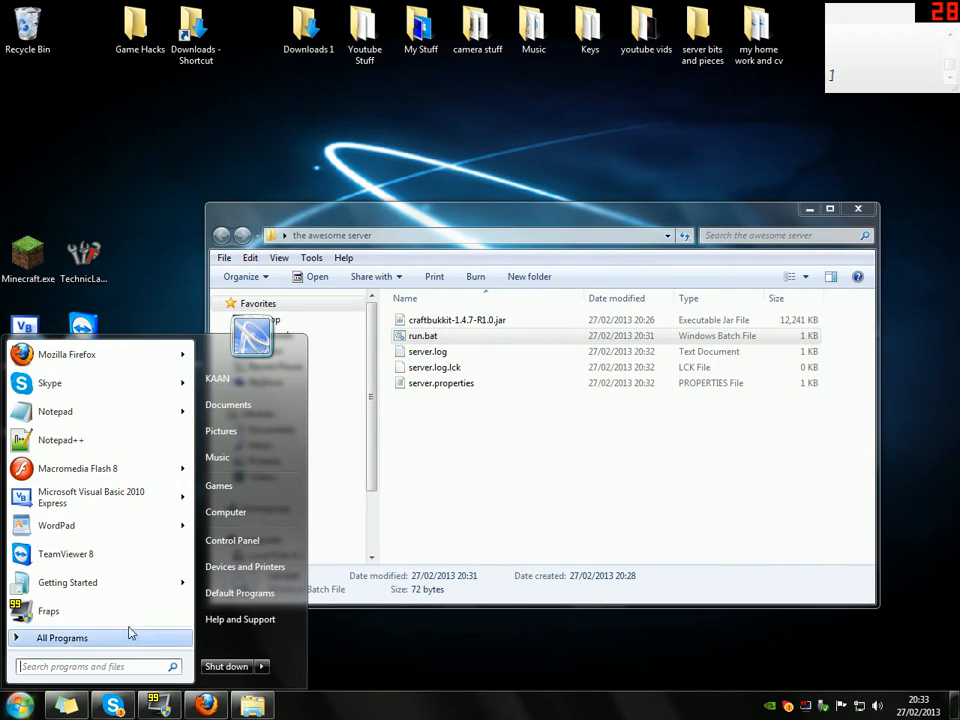
pyautogui.write('cmd')
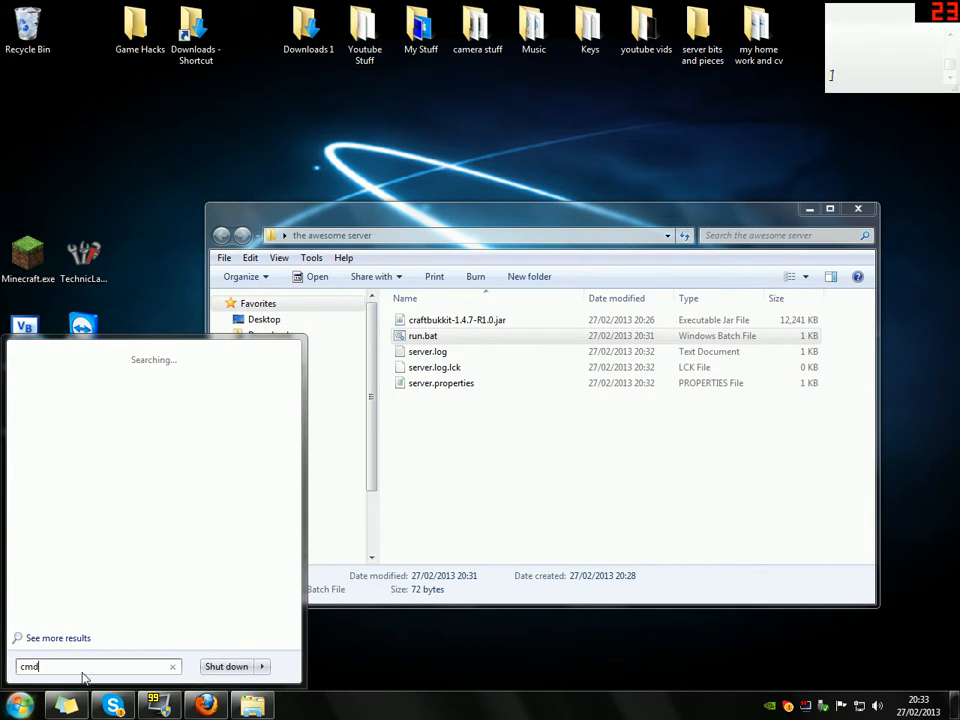
pyautogui.press('Escape')
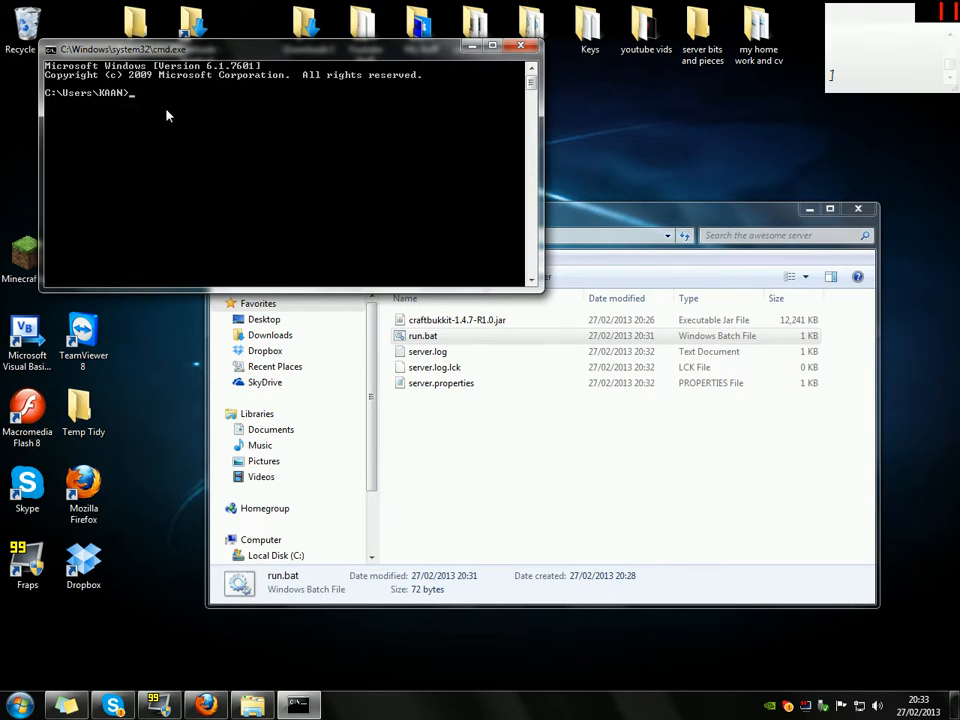
pyautogui.write('st')
pyautogui.press('BackSpace')
pyautogui.press('BackSpace')
pyautogui.press('BackSpace')
pyautogui.press('BackSpace')
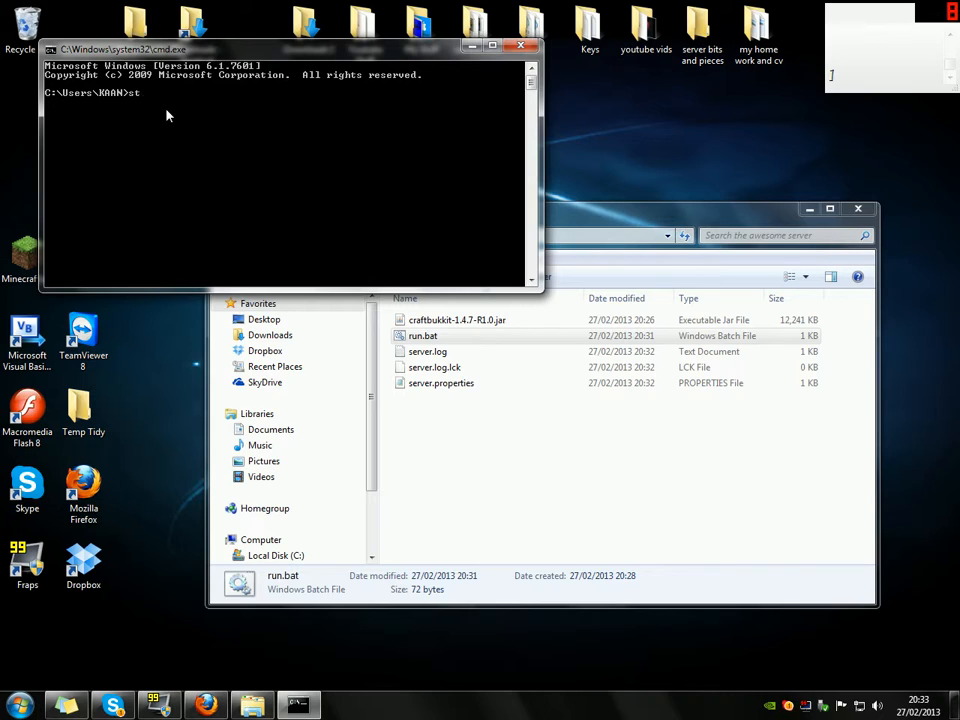